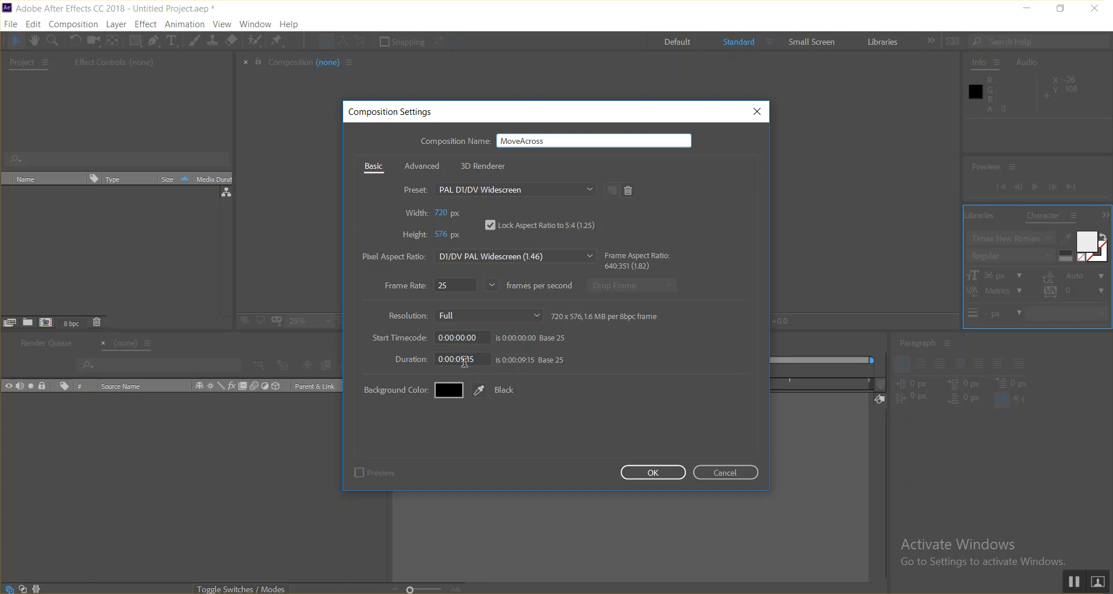
# Set the MoveAcross composition's duration to 0:00:15:00 and create the composition
pyautogui.moveTo(466, 362); pyautogui.dragTo(459, 363)
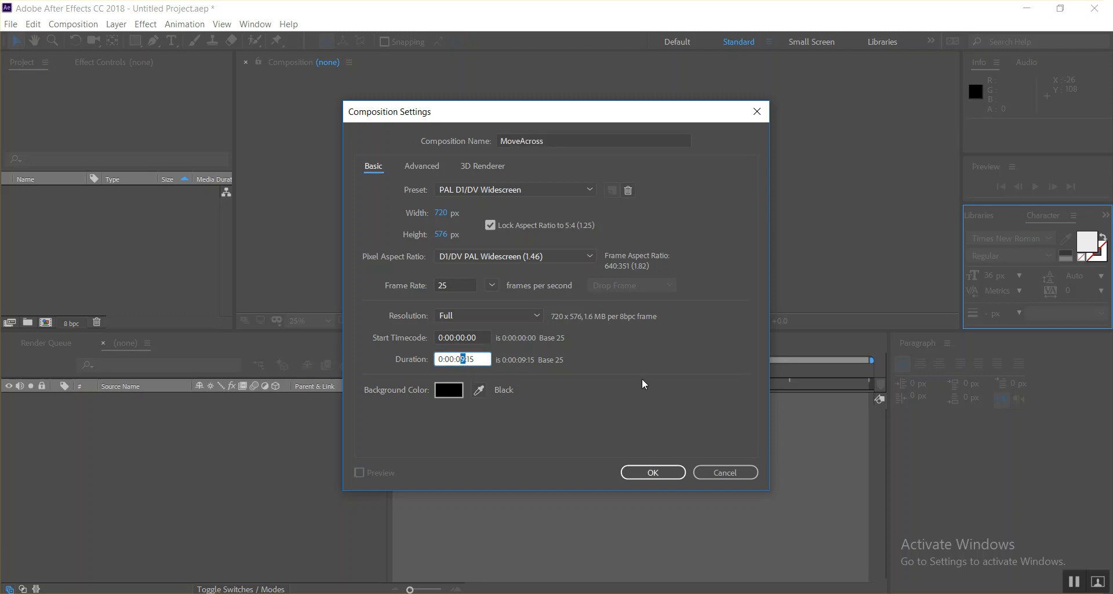
pyautogui.write('15')
pyautogui.press('Delete')
pyautogui.press('Delete')
pyautogui.press('Delete')
pyautogui.press('Left')
pyautogui.press('BackSpace')
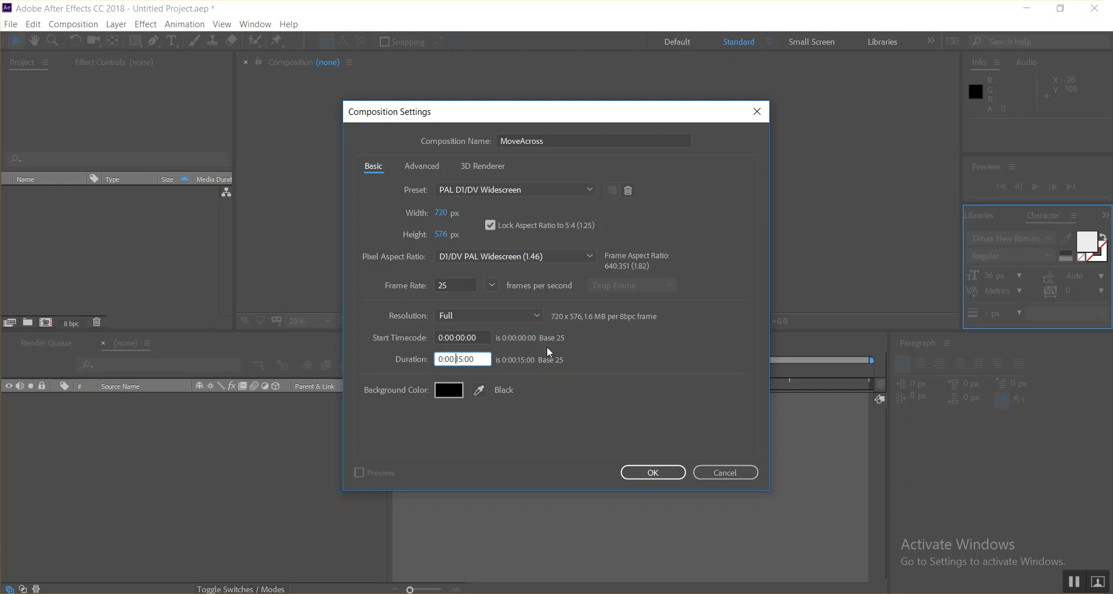
pyautogui.click(654, 472)
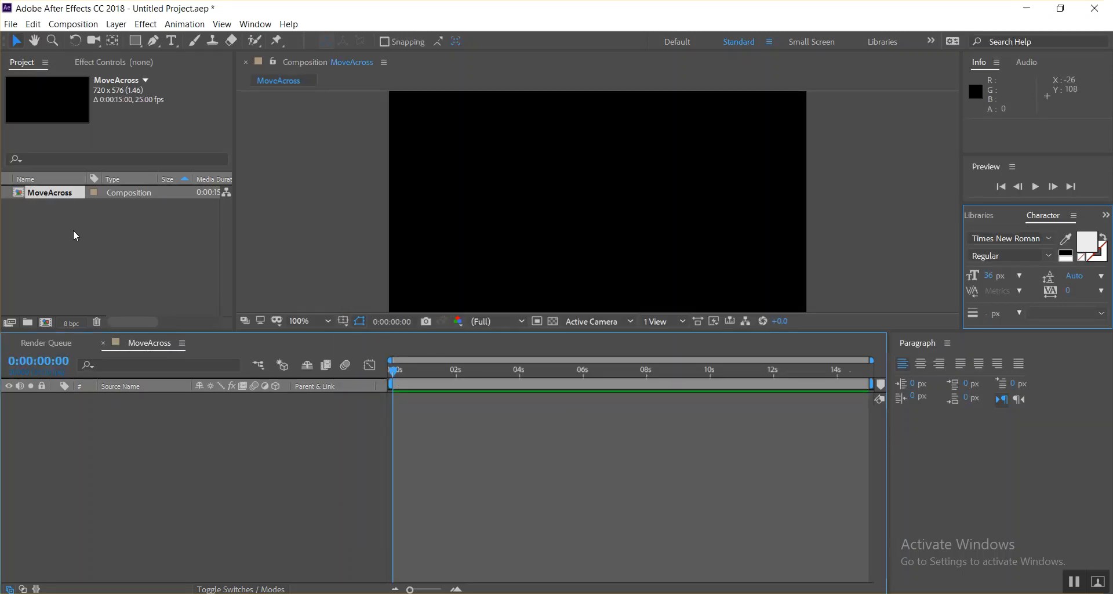
pyautogui.rightClick(44, 230)
pyautogui.click(25, 224)
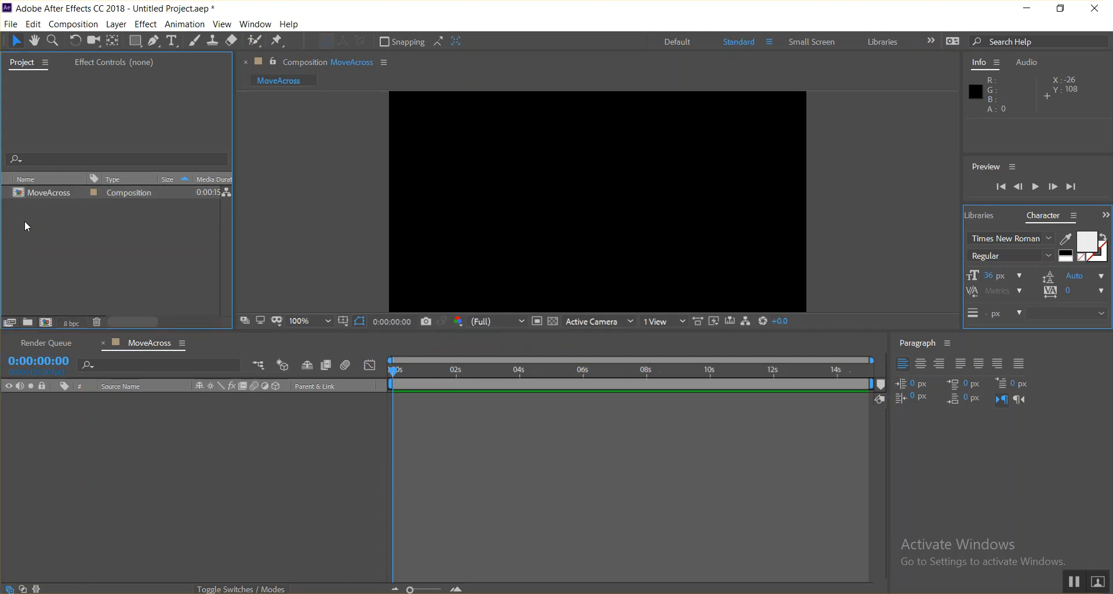
pyautogui.rightClick(32, 222)
pyautogui.moveTo(78, 296)
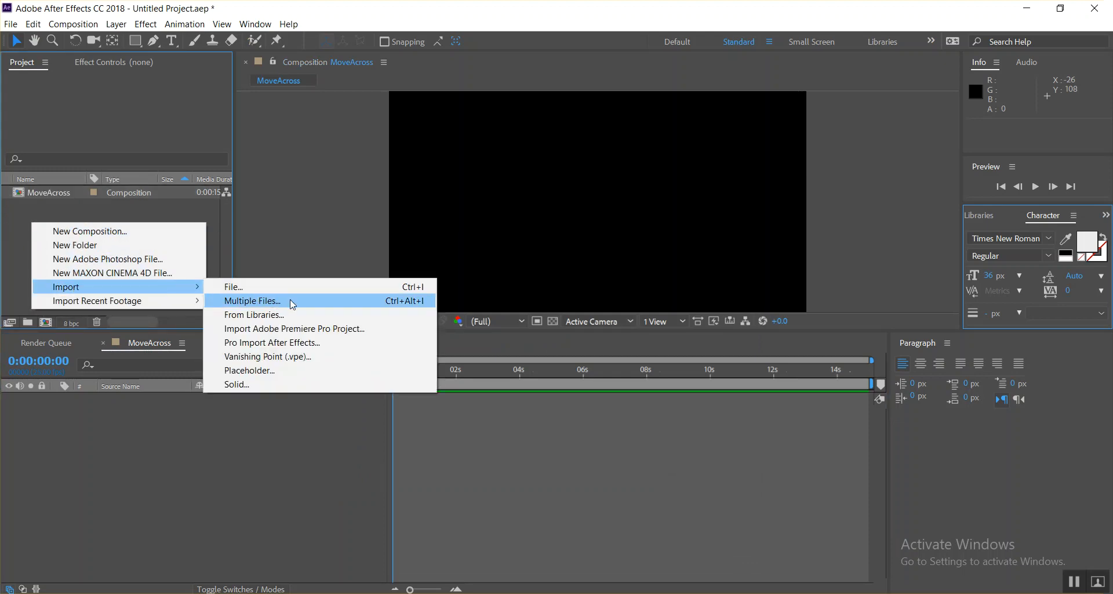
pyautogui.click(254, 288)
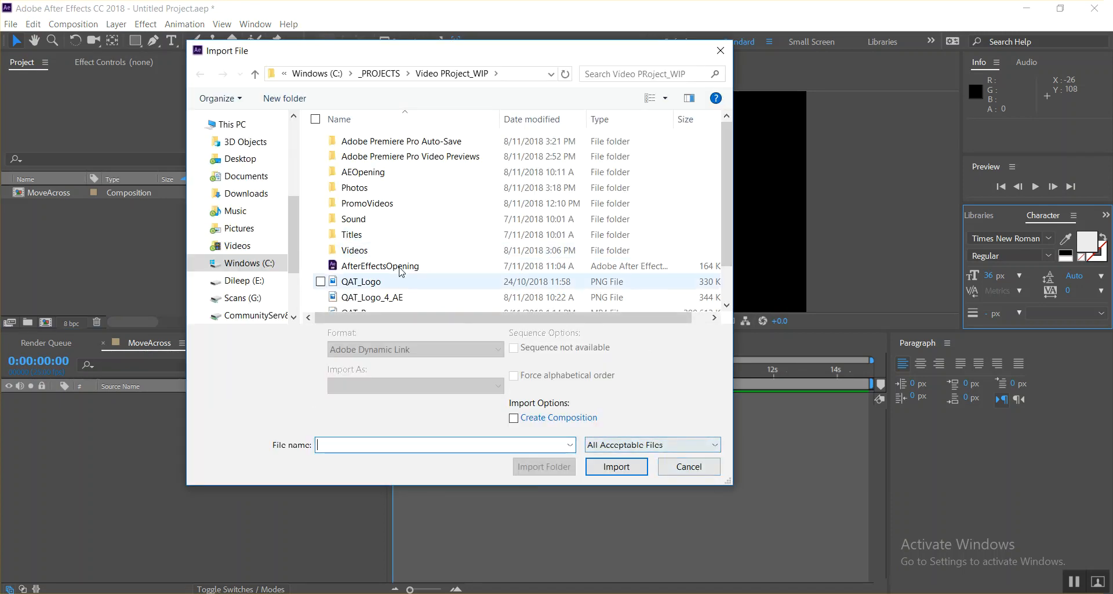
pyautogui.click(691, 473)
# Save the project as MoveAcross in the AE_Assets_Photo_Video folder
pyautogui.click(10, 26)
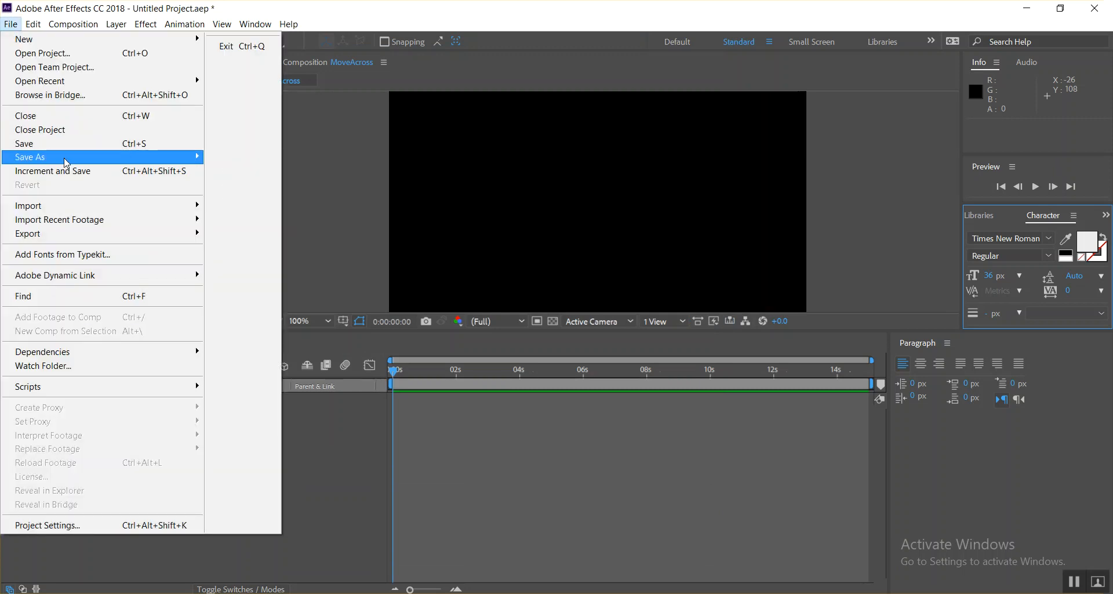
pyautogui.moveTo(63, 156)
pyautogui.click(290, 158)
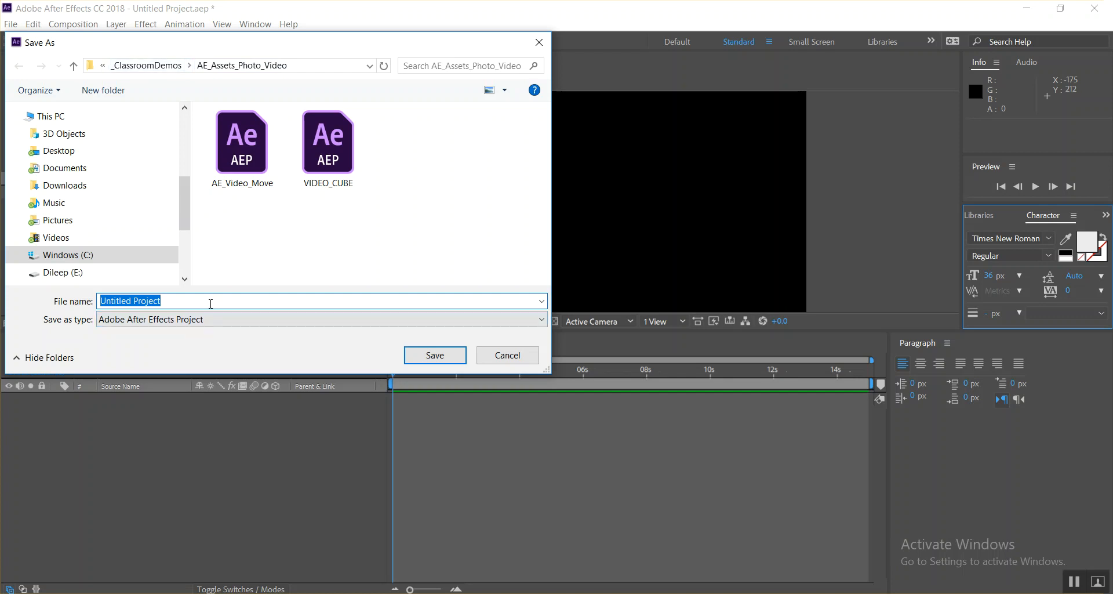
pyautogui.write('MoveAcross')
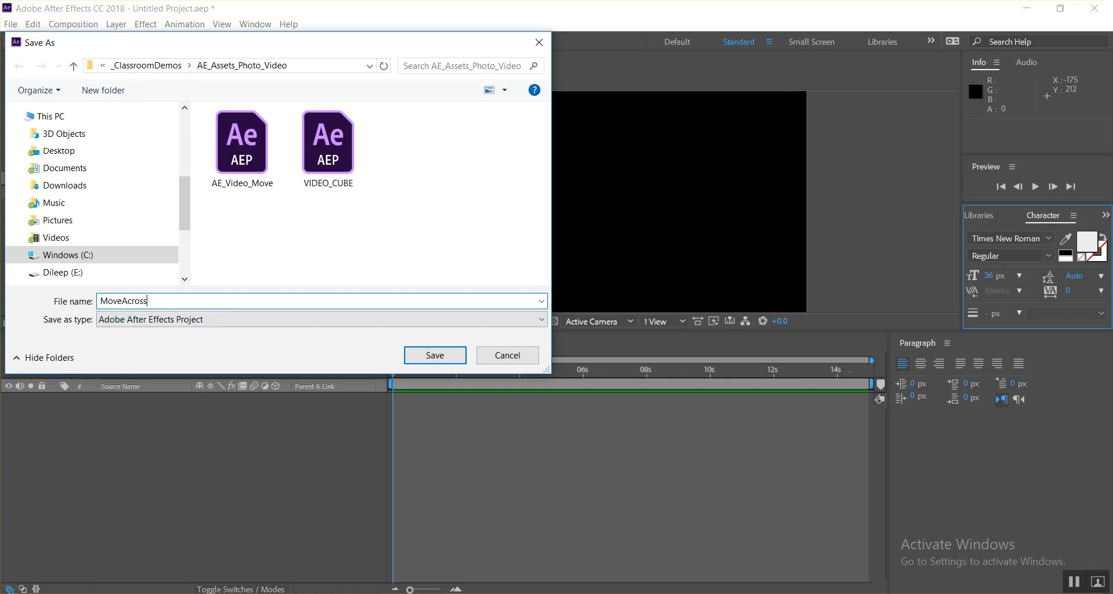
pyautogui.press('Return')
# Import the QAT_Promo MP4 video from the Video PRoject_WIP folder as footage
pyautogui.rightClick(131, 221)
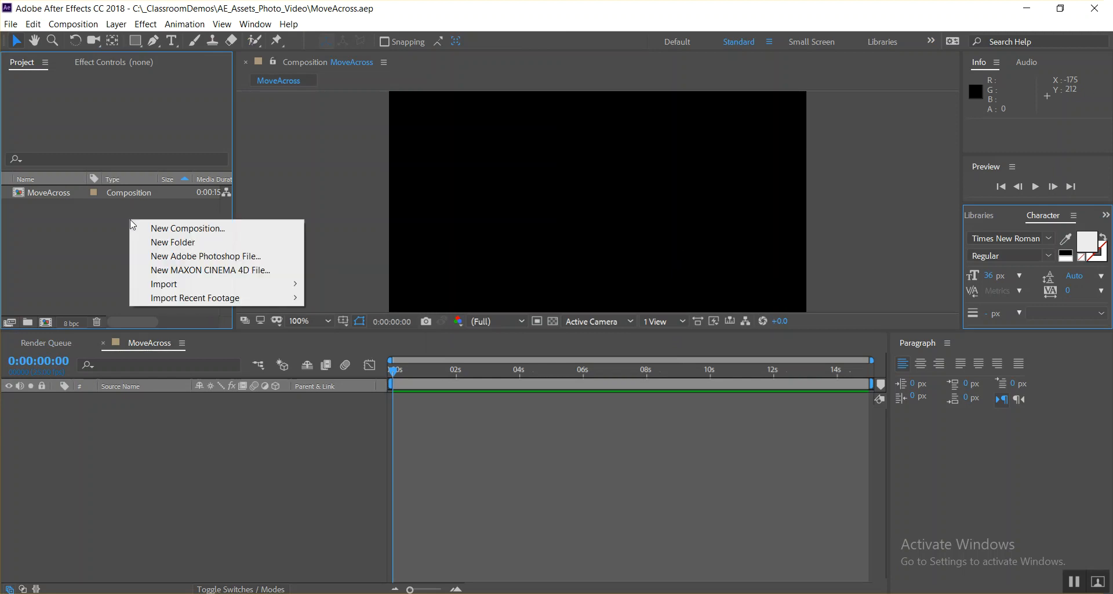
pyautogui.moveTo(186, 286)
pyautogui.click(392, 287)
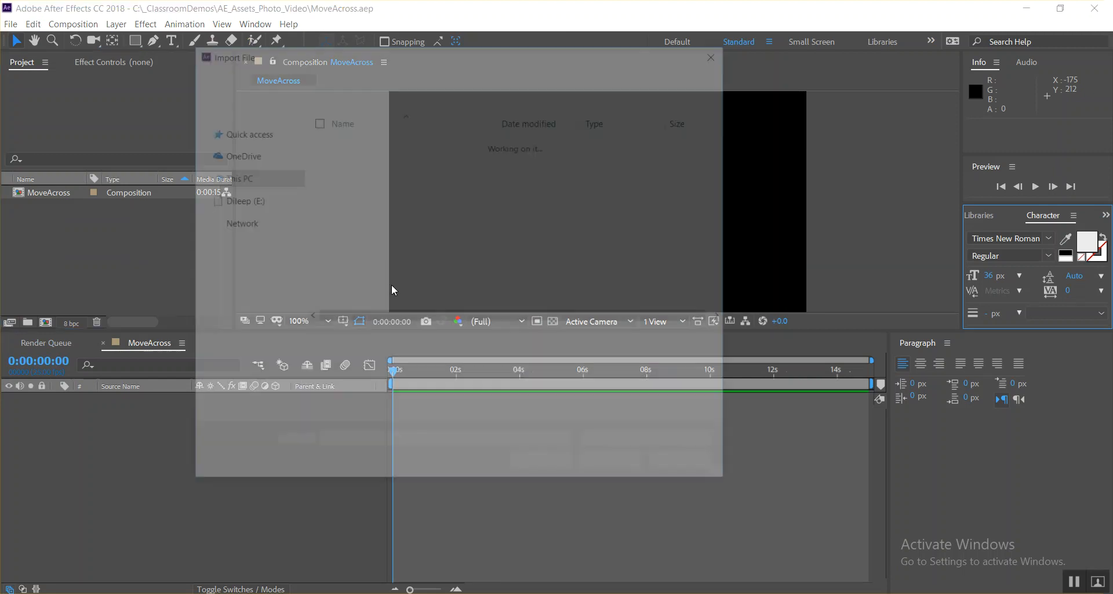
pyautogui.scroll(-1, 405, 243)
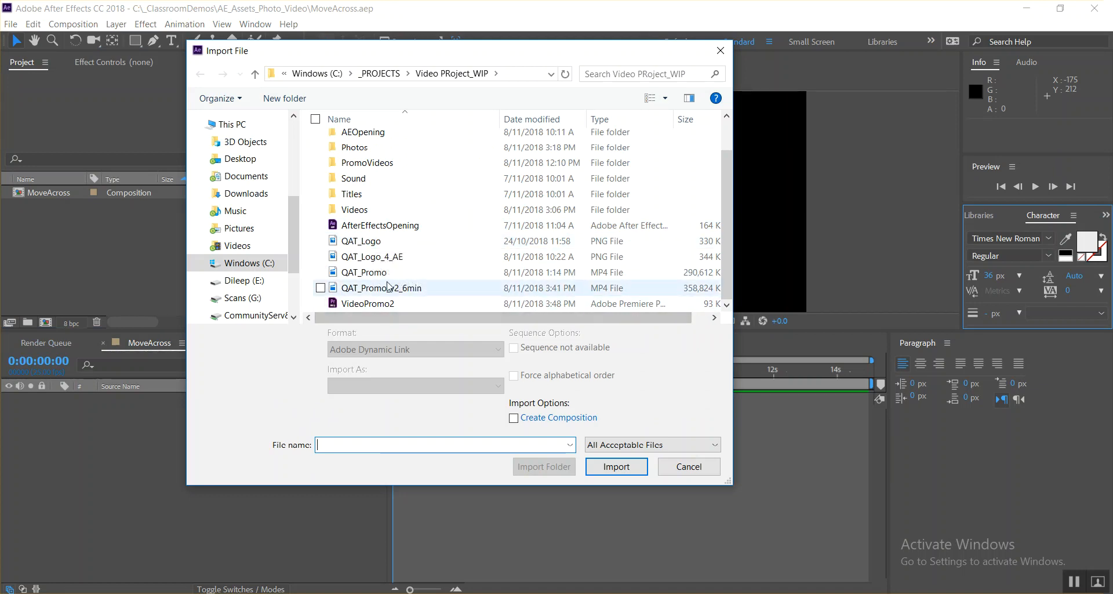
pyautogui.click(363, 275)
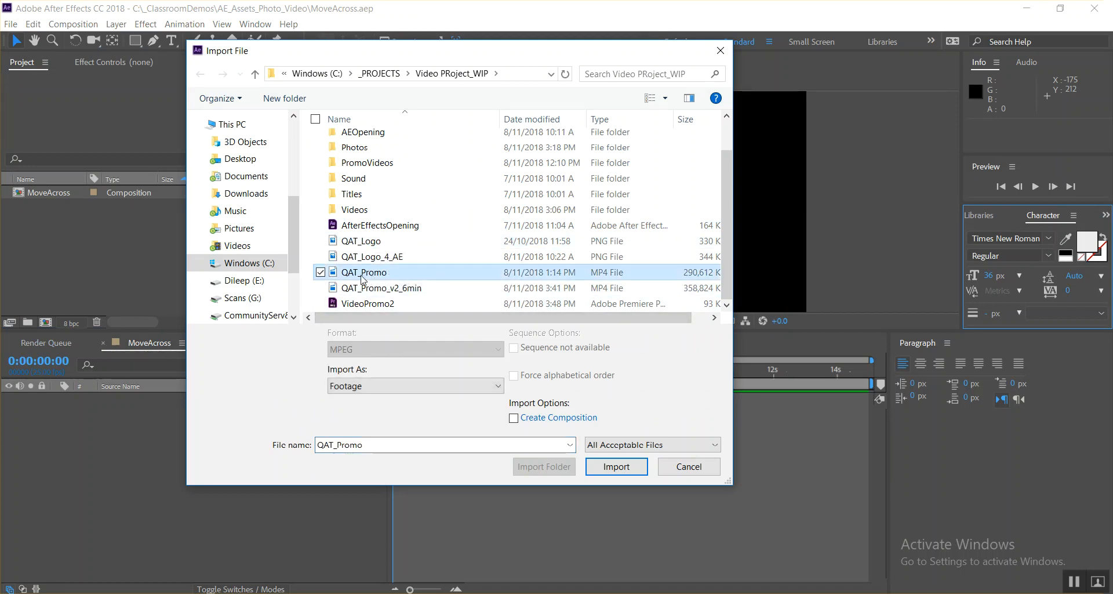
pyautogui.click(616, 467)
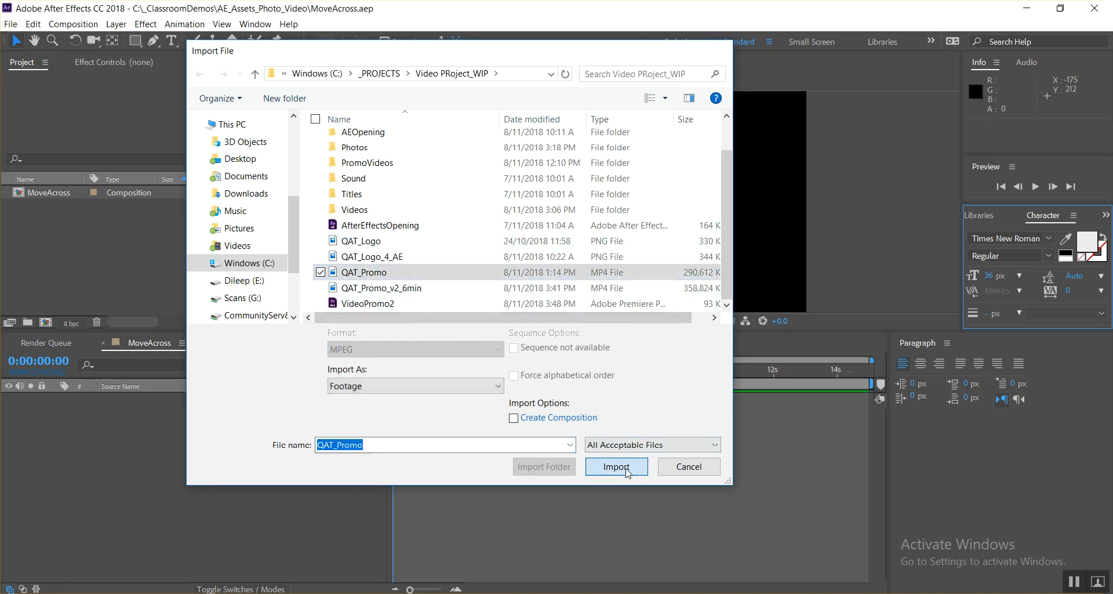
# Add the QAT_Promo.mp4 footage to the MoveAcross timeline as a layer and select that layer
pyautogui.click(58, 233)
pyautogui.click(46, 207)
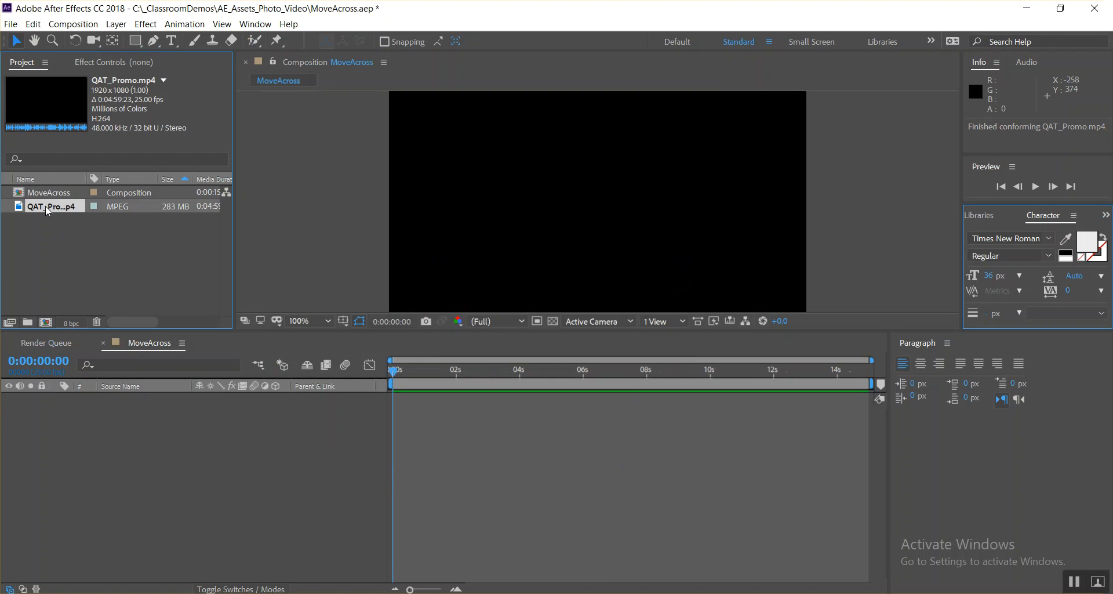
pyautogui.moveTo(46, 205); pyautogui.dragTo(87, 421)
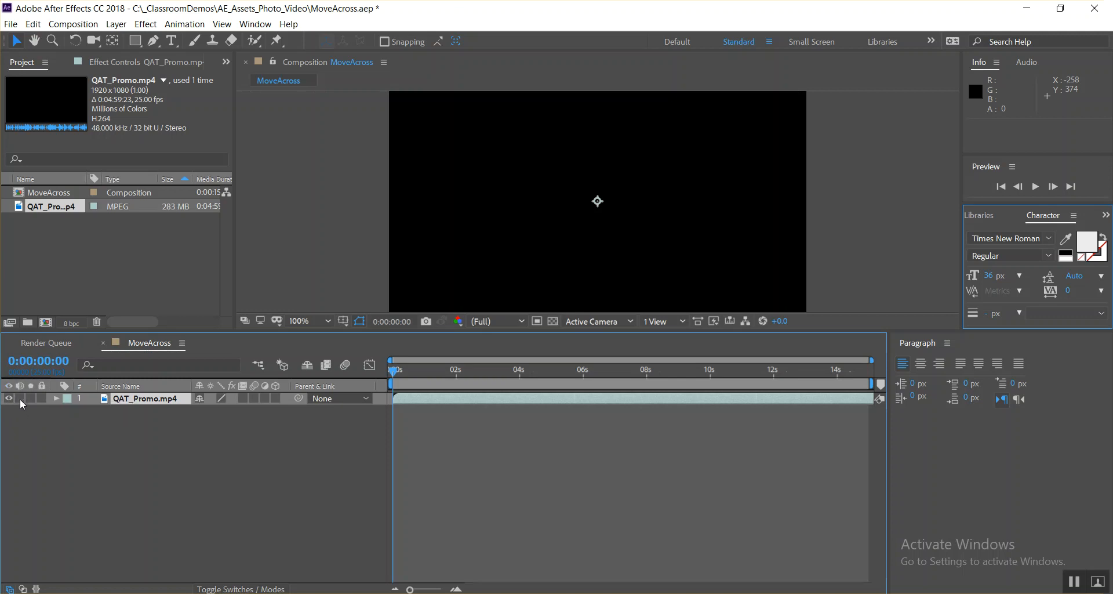
pyautogui.click(173, 431)
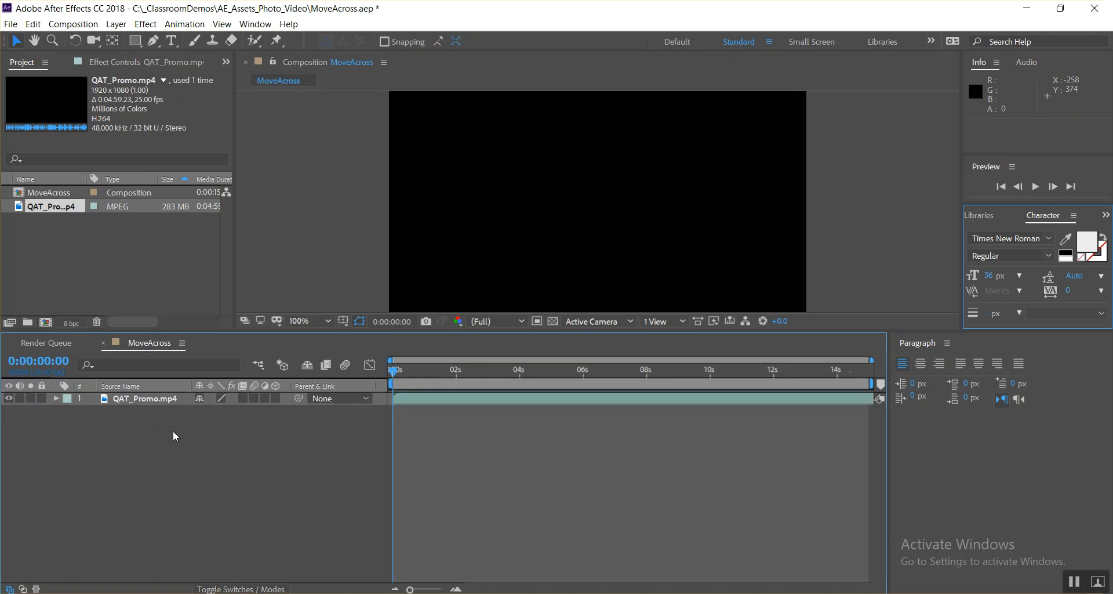
pyautogui.click(165, 400)
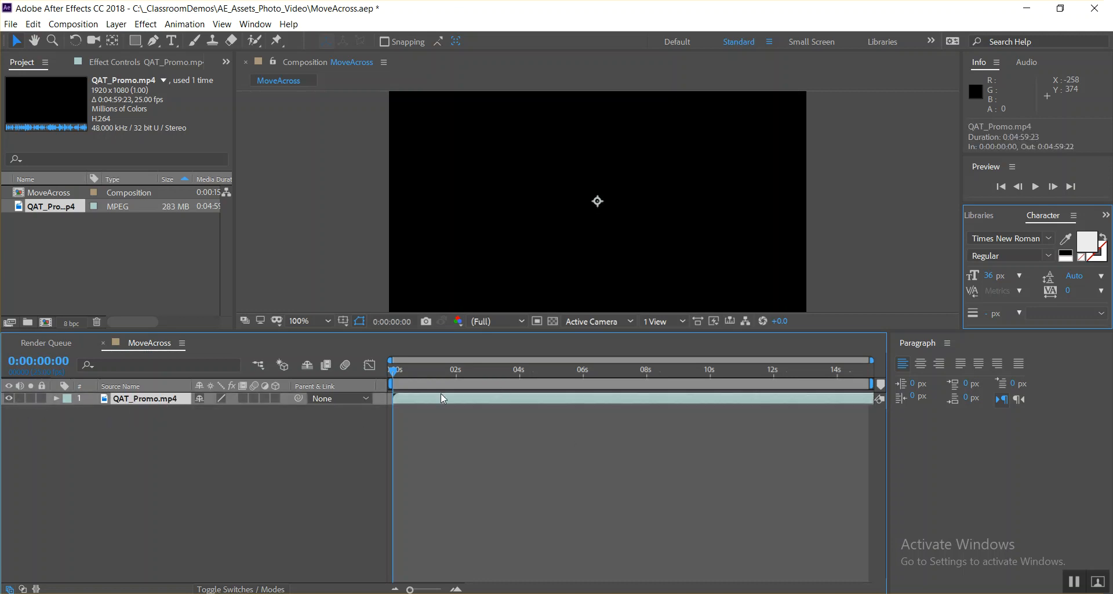
# Trim the start of the QAT_Promo.mp4 layer by 0:00:05:11 and slide the layer earlier to start at 0:00:01:08
pyautogui.moveTo(394, 370); pyautogui.dragTo(690, 343)
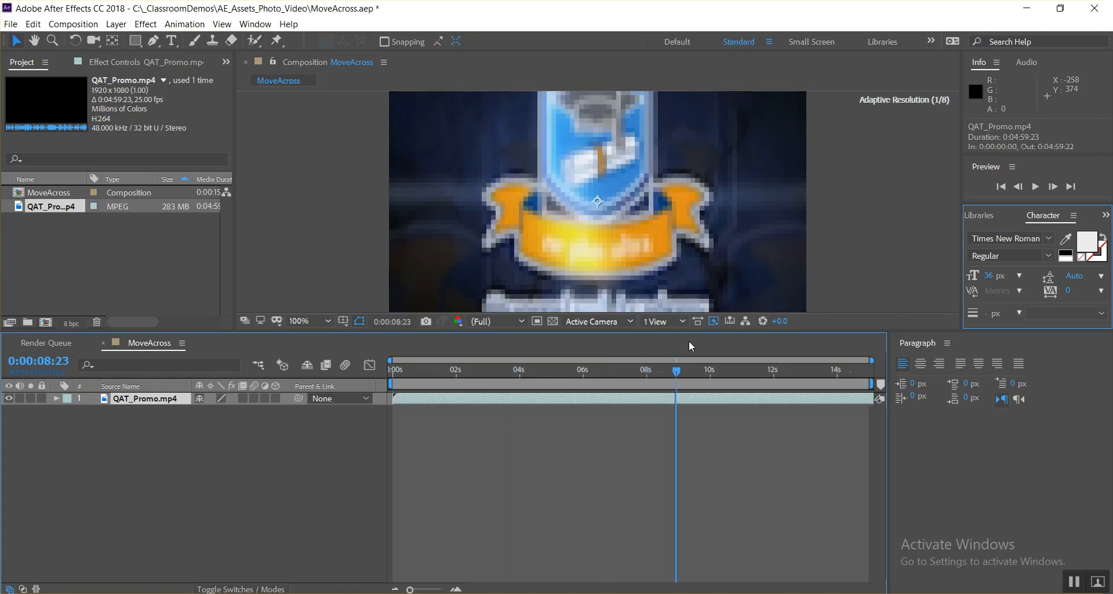
pyautogui.moveTo(397, 399); pyautogui.dragTo(564, 400)
pyautogui.moveTo(690, 374); pyautogui.dragTo(592, 372)
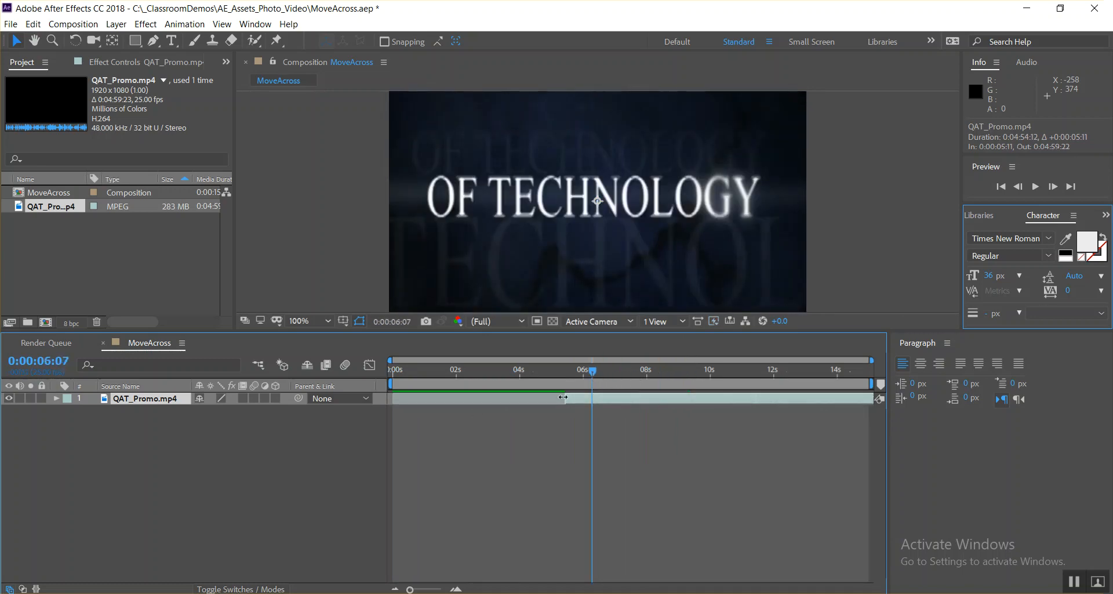
pyautogui.moveTo(628, 400); pyautogui.dragTo(551, 402)
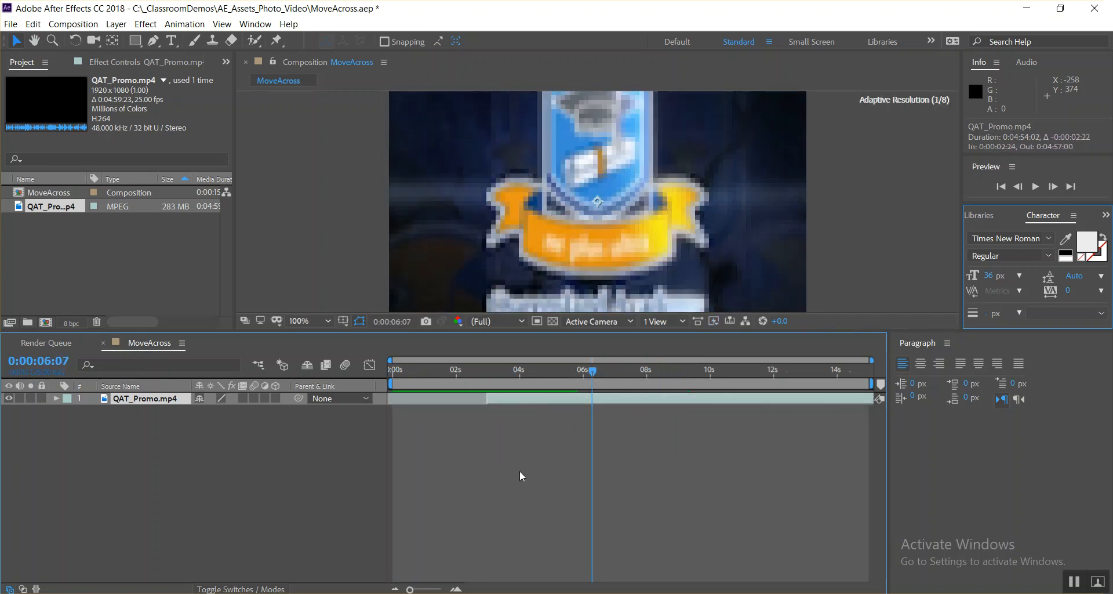
pyautogui.moveTo(793, 399); pyautogui.dragTo(739, 399)
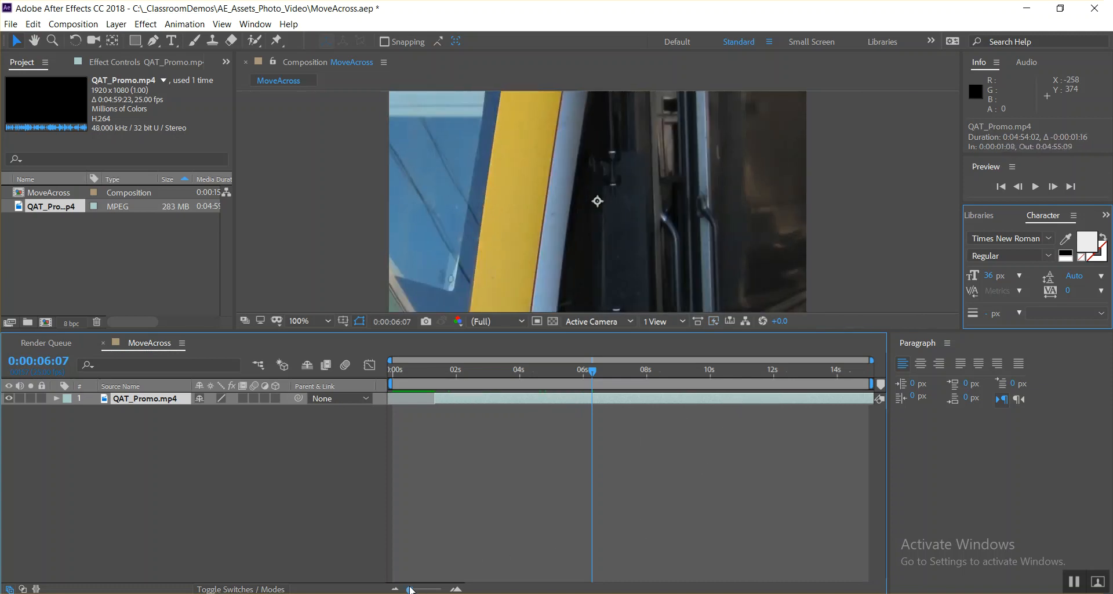
pyautogui.moveTo(413, 590); pyautogui.dragTo(534, 590)
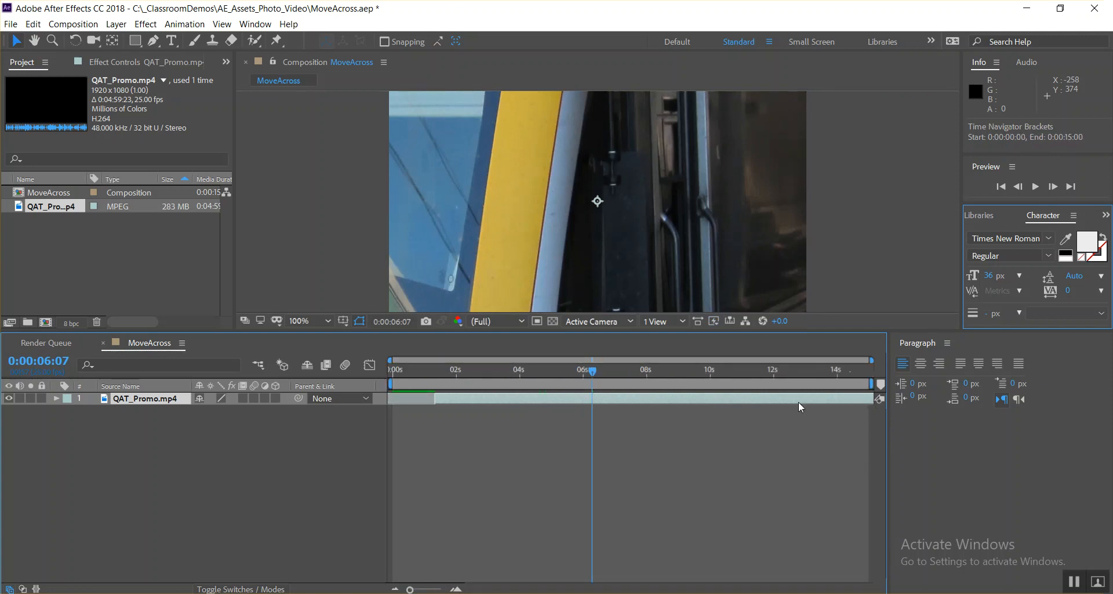
pyautogui.click(70, 26)
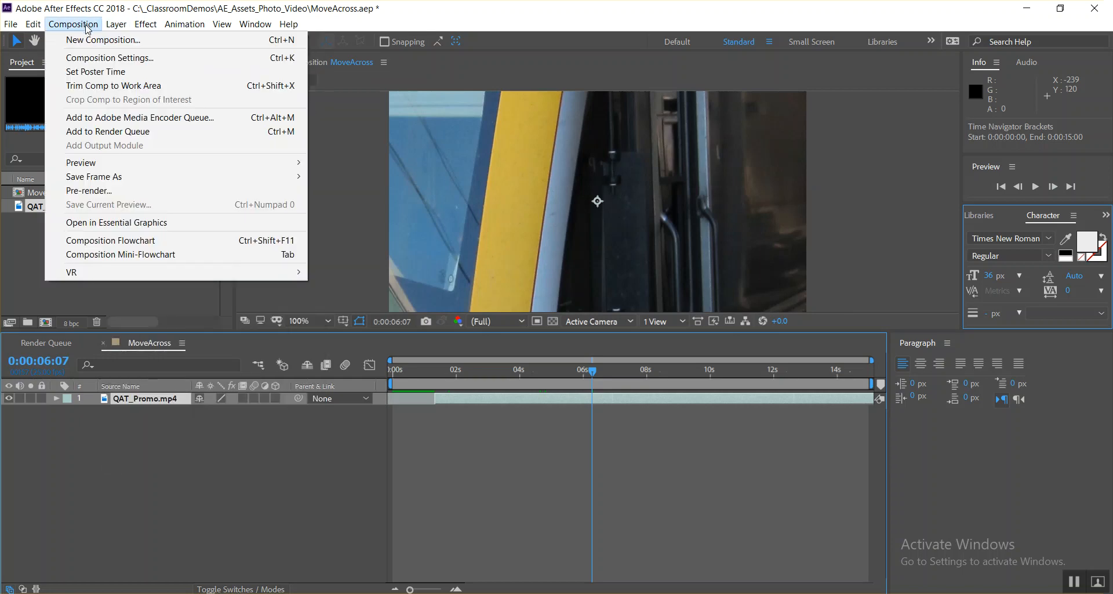
pyautogui.click(99, 58)
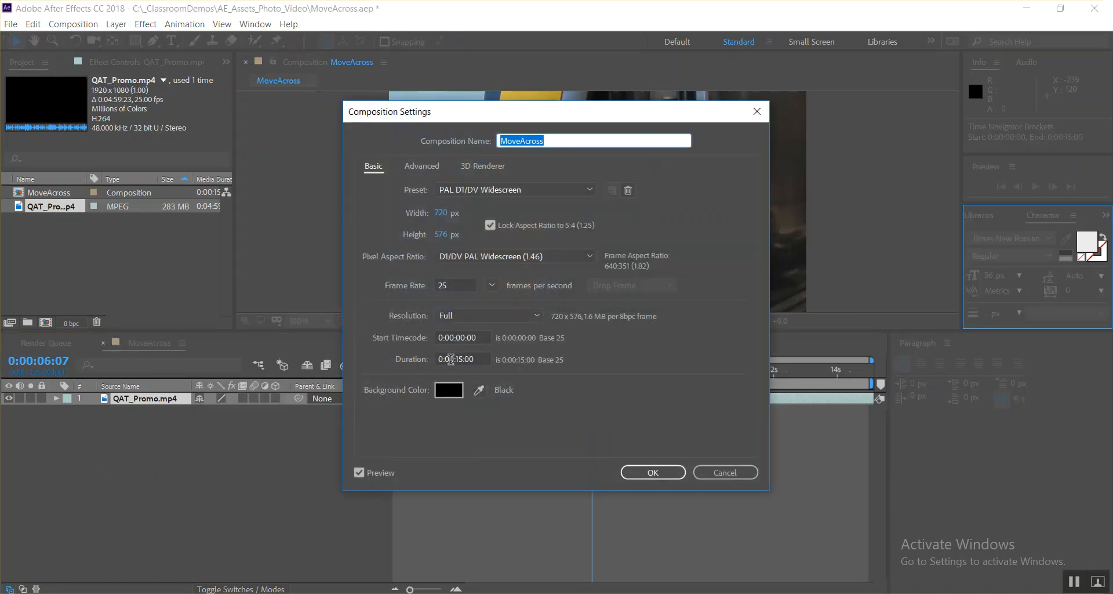
pyautogui.click(450, 359)
pyautogui.doubleClick(449, 359)
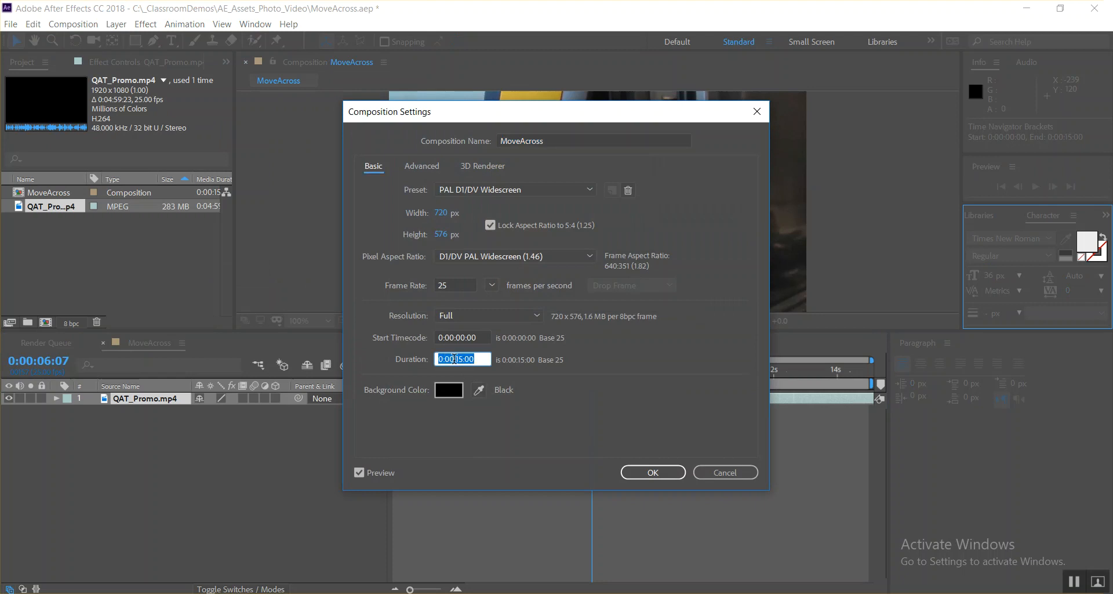
pyautogui.click(453, 359)
pyautogui.click(749, 473)
pyautogui.click(449, 590)
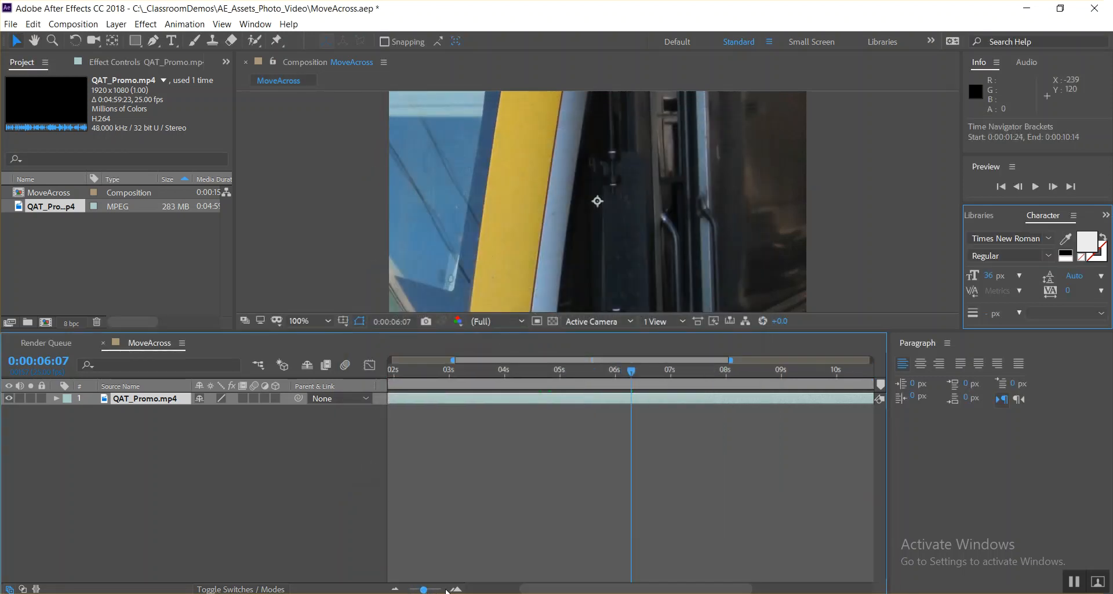
pyautogui.click(448, 589)
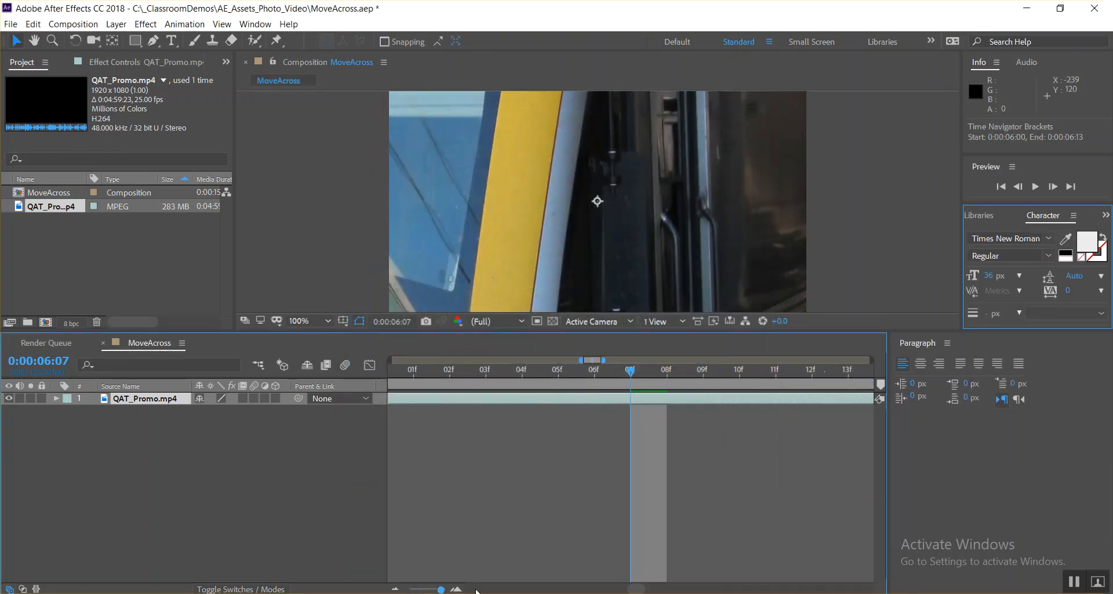
pyautogui.moveTo(451, 591); pyautogui.dragTo(410, 590)
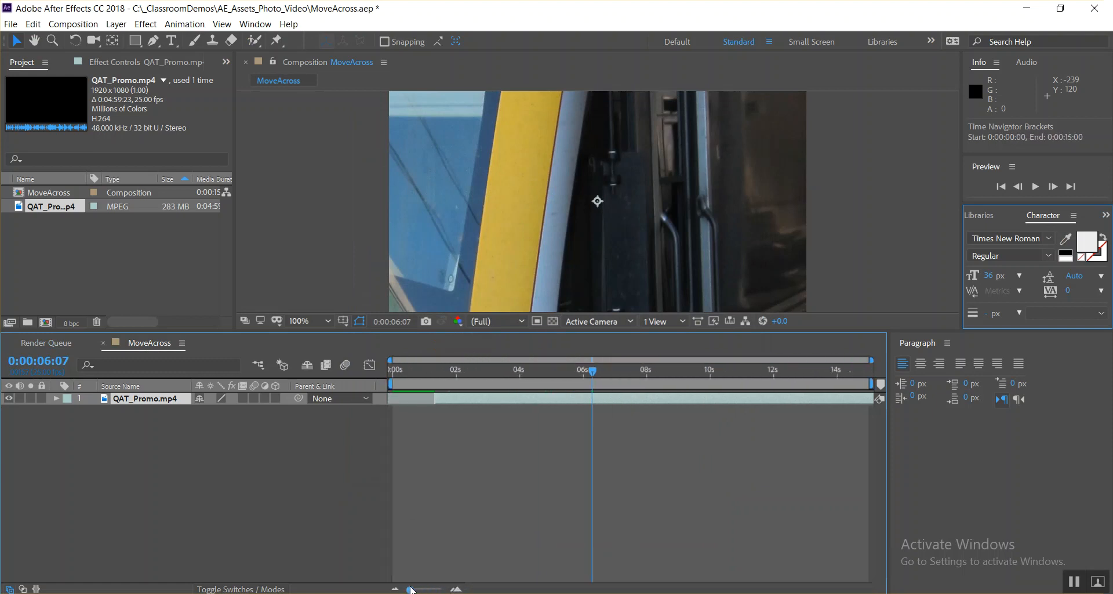
# Change the MoveAcross composition's duration to 0:06:15:00 in its composition settings
pyautogui.click(73, 23)
pyautogui.click(98, 58)
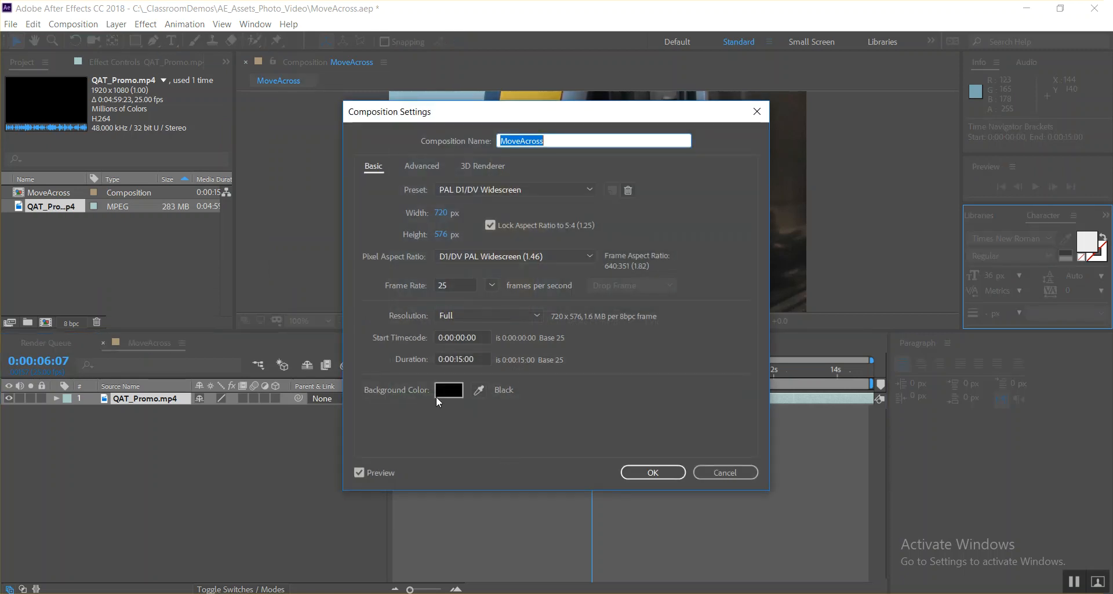
pyautogui.click(452, 355)
pyautogui.press('BackSpace')
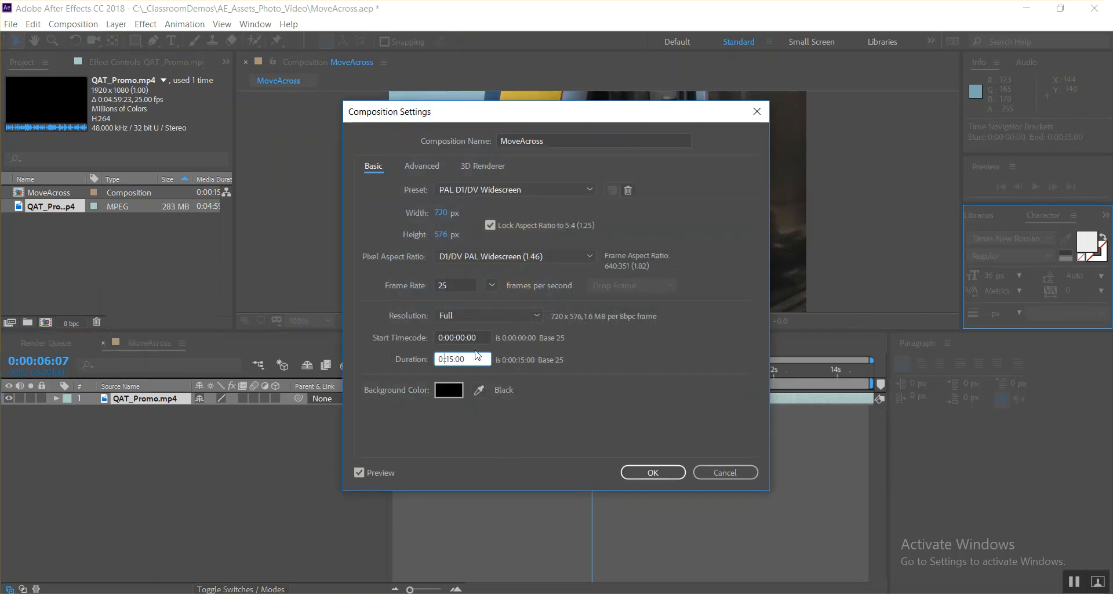
pyautogui.write('06')
pyautogui.click(667, 470)
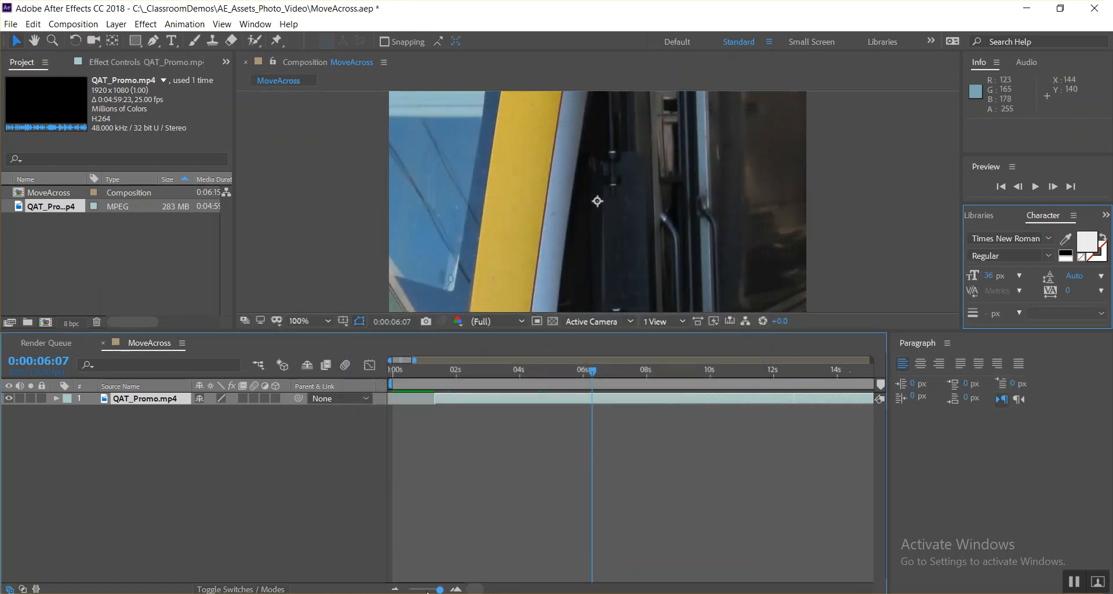
# Trim the end of the QAT_Promo.mp4 layer to 0:00:37:23
pyautogui.moveTo(440, 590); pyautogui.dragTo(409, 589)
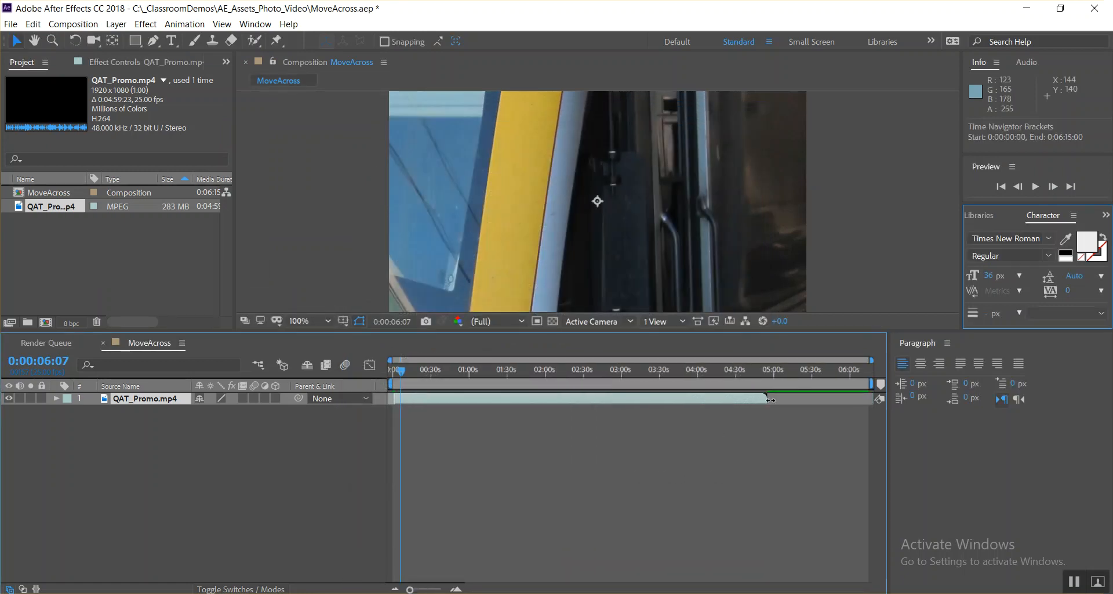
pyautogui.moveTo(766, 398); pyautogui.dragTo(421, 371)
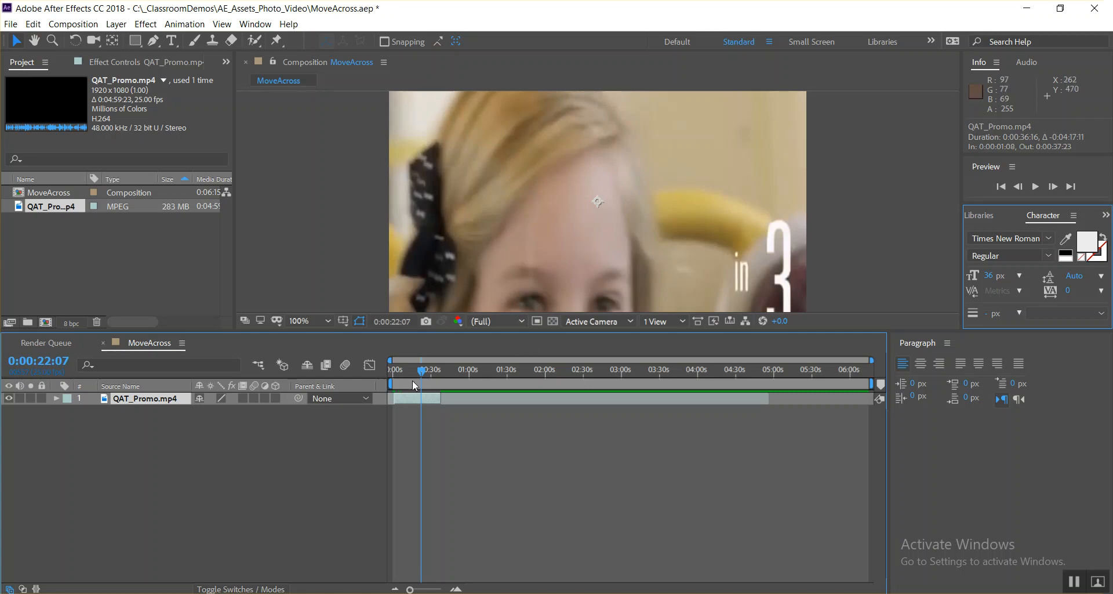
# Expand the QAT_Promo.mp4 layer's transform properties and reduce its scale to 17%, checking the fit at different times
pyautogui.moveTo(422, 370)
pyautogui.mouseDown()
pyautogui.moveTo(394, 371)
pyautogui.moveTo(443, 368)
pyautogui.moveTo(401, 369)
pyautogui.mouseUp()
pyautogui.click(55, 398)
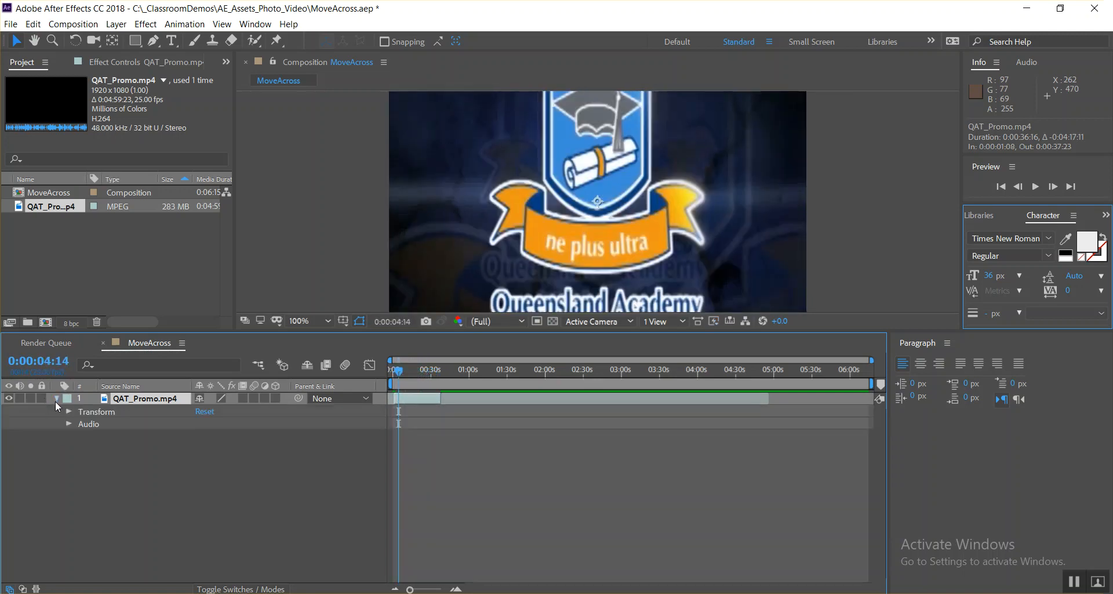
pyautogui.click(69, 412)
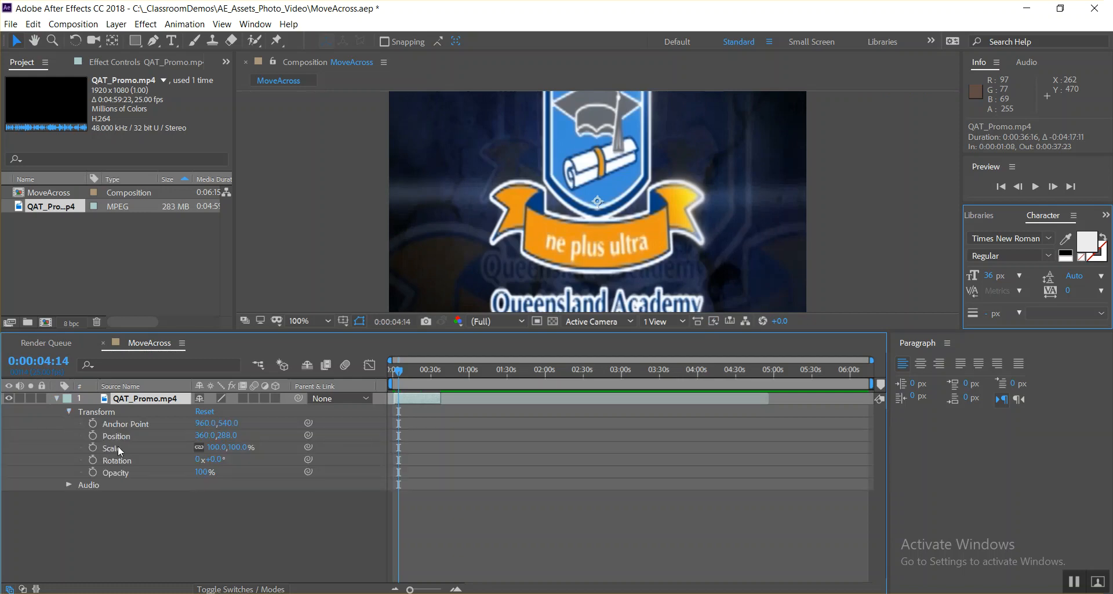
pyautogui.moveTo(218, 451); pyautogui.dragTo(181, 447)
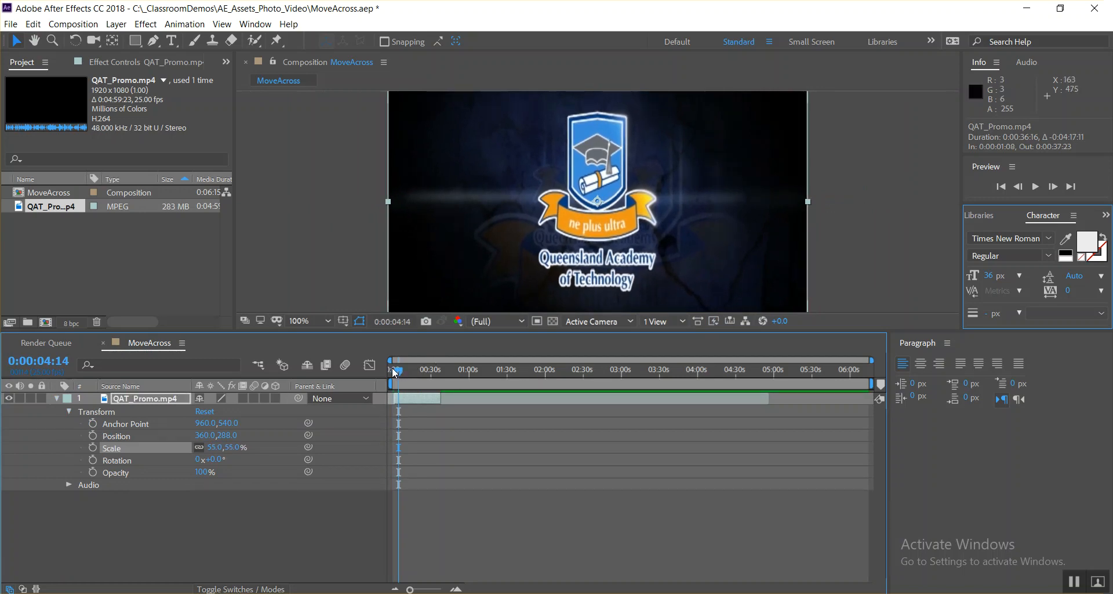
pyautogui.moveTo(394, 371); pyautogui.dragTo(434, 371)
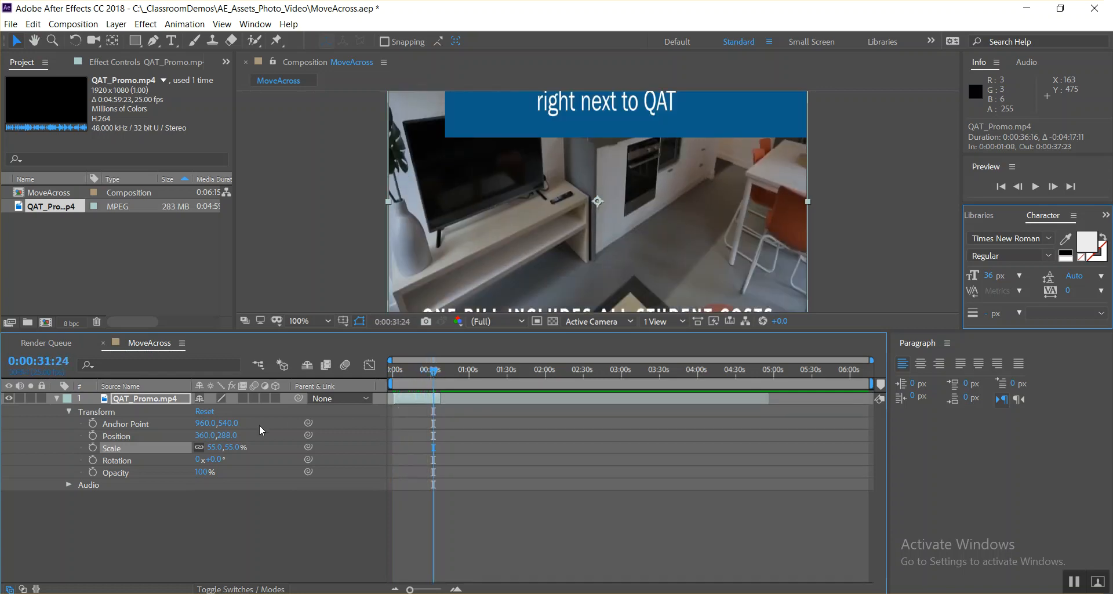
pyautogui.moveTo(213, 448); pyautogui.dragTo(187, 447)
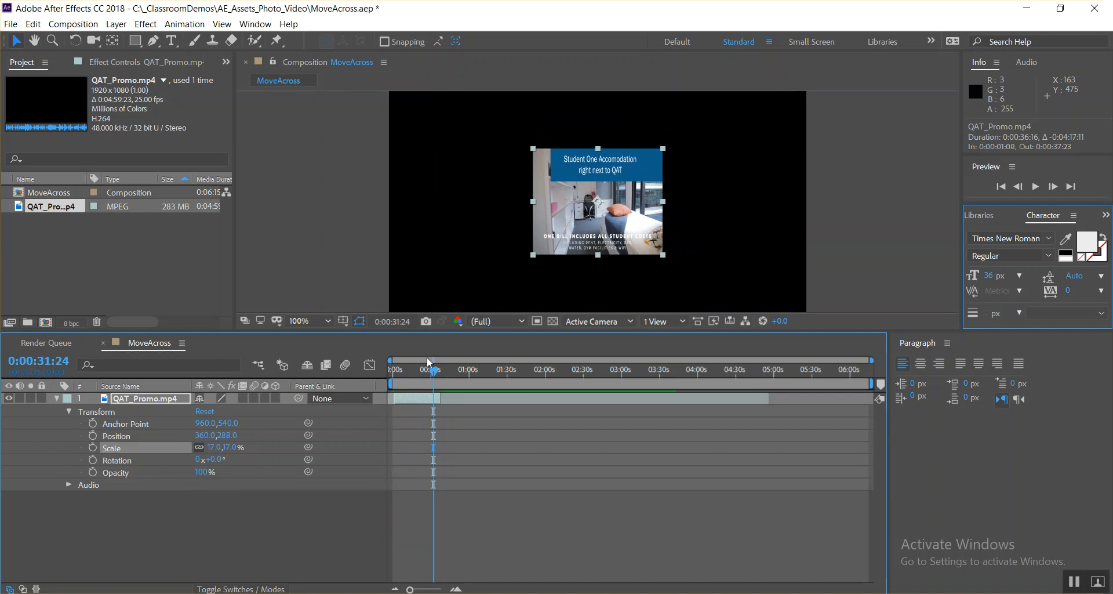
# Slide the QAT_Promo.mp4 layer 3 seconds earlier and set the current time to 0:00:00:00
pyautogui.moveTo(435, 374)
pyautogui.mouseDown()
pyautogui.moveTo(384, 370)
pyautogui.moveTo(437, 368)
pyautogui.mouseUp()
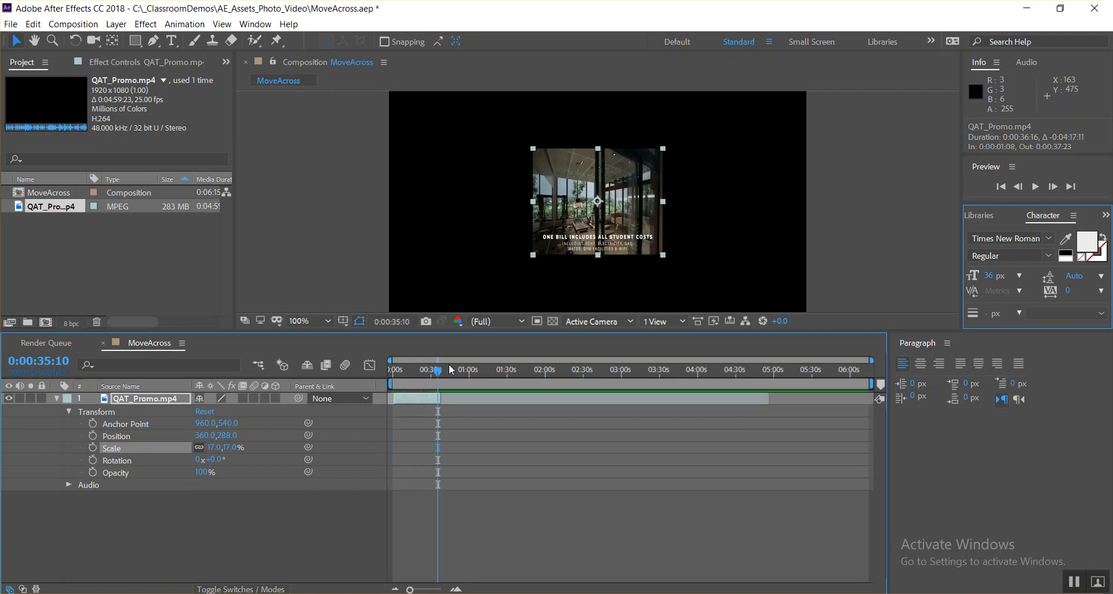
pyautogui.moveTo(410, 590); pyautogui.dragTo(430, 590)
pyautogui.moveTo(522, 371); pyautogui.dragTo(389, 373)
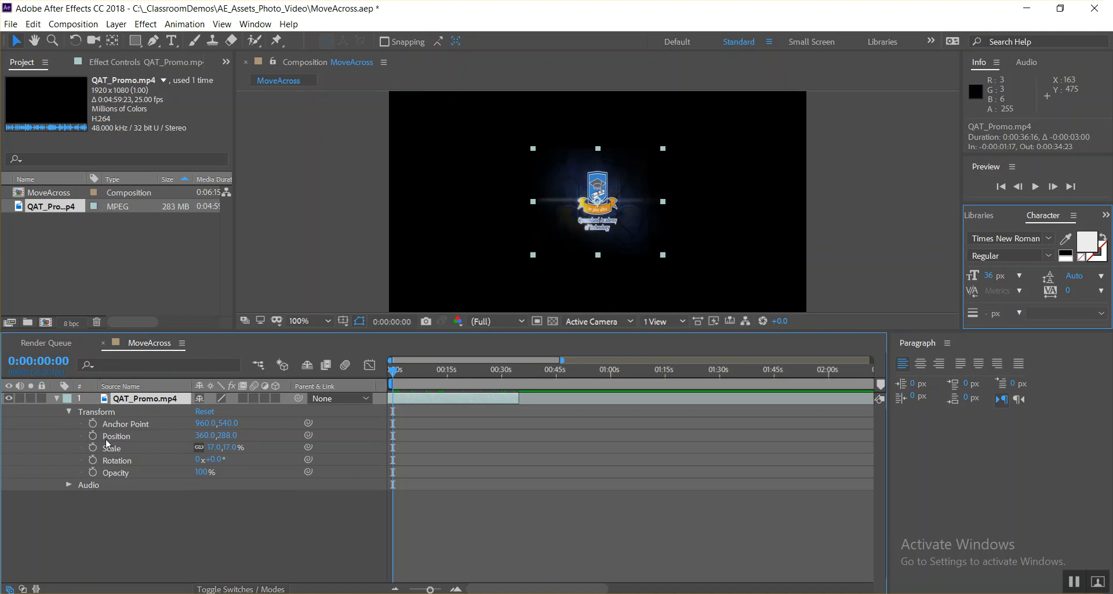
# Create a Position keyframe at 0:00:00:00 with the video just outside the frame's left edge at about -118, 288
pyautogui.click(93, 437)
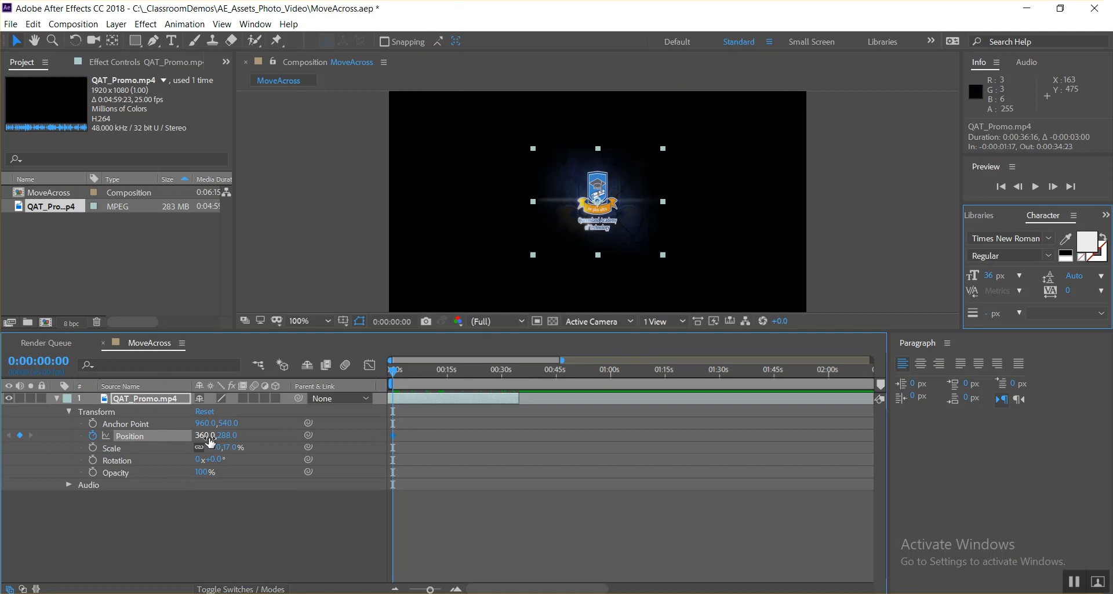
pyautogui.moveTo(210, 442); pyautogui.dragTo(14, 439)
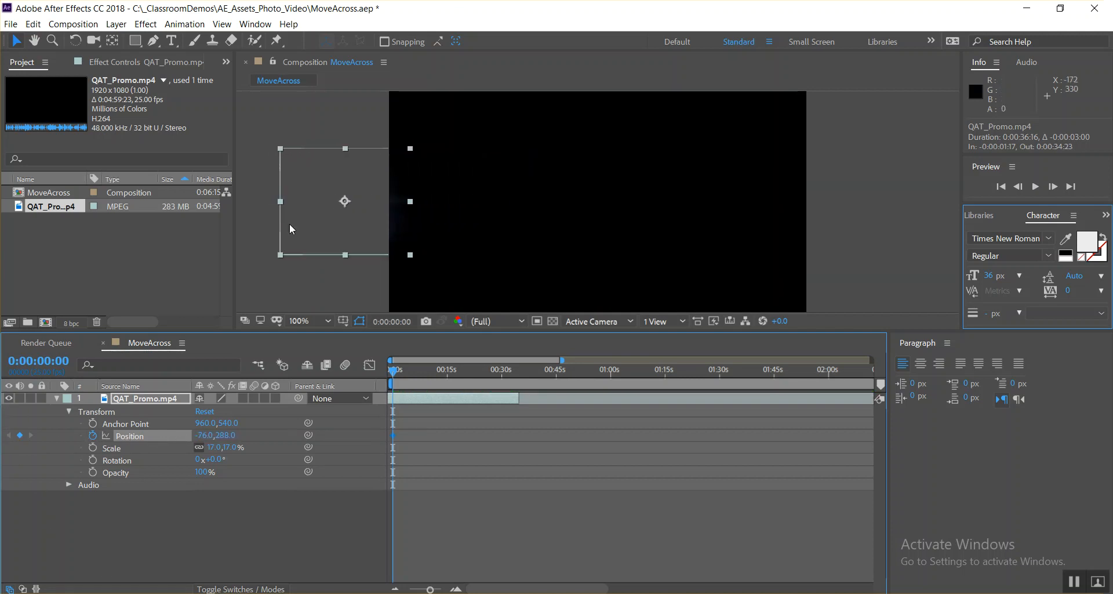
pyautogui.moveTo(369, 224); pyautogui.dragTo(344, 226)
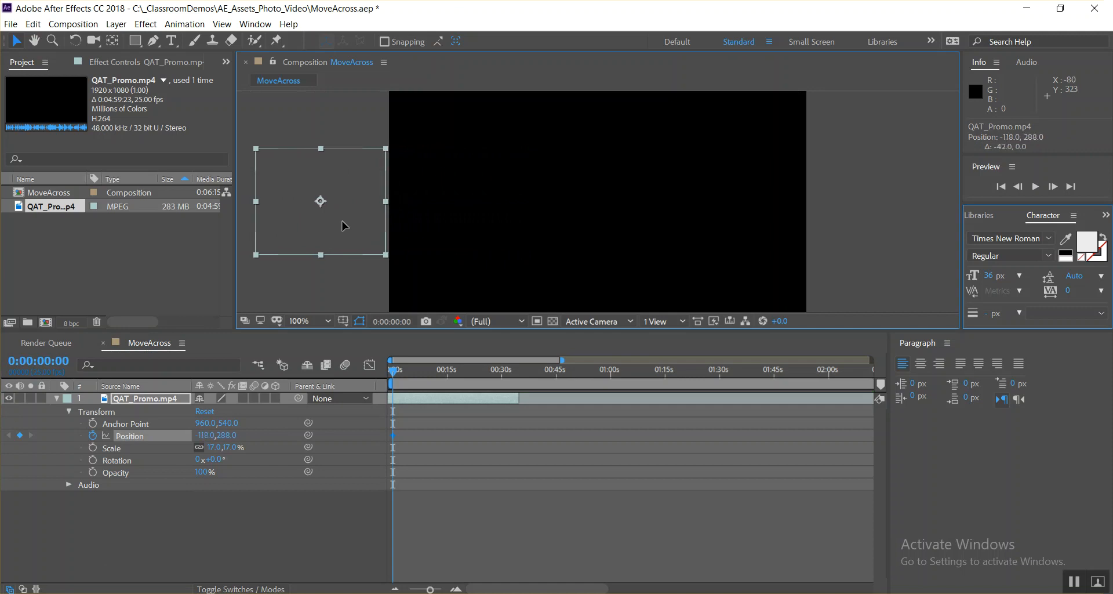
# Add a Position keyframe at 0:00:14:24 with the video beyond the frame's right edge at about 844, 288, and scrub back through the motion
pyautogui.moveTo(396, 372); pyautogui.dragTo(450, 378)
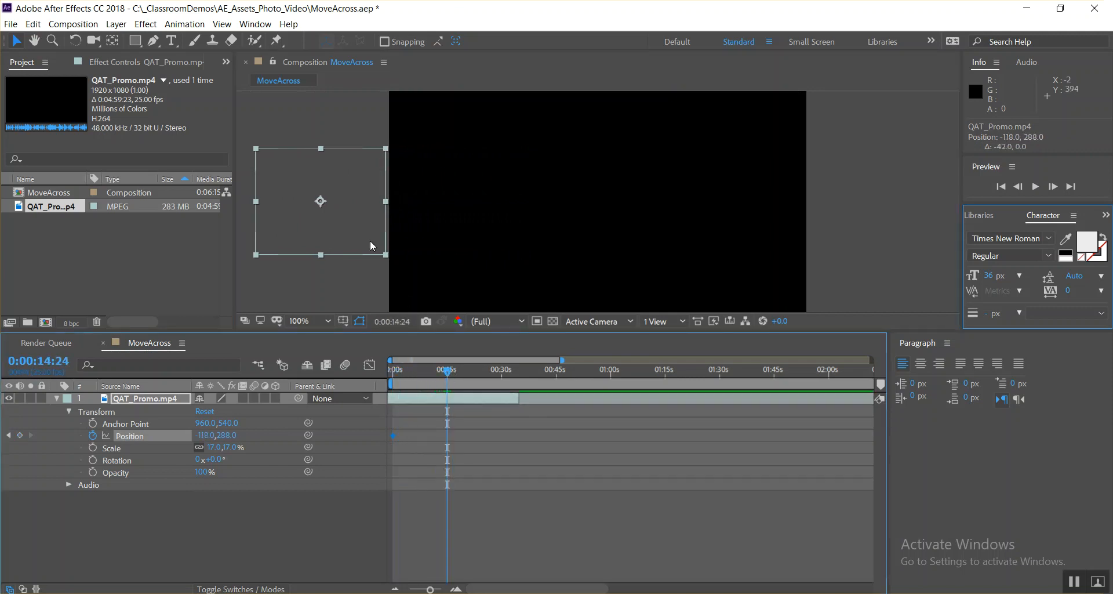
pyautogui.moveTo(320, 197); pyautogui.dragTo(878, 201)
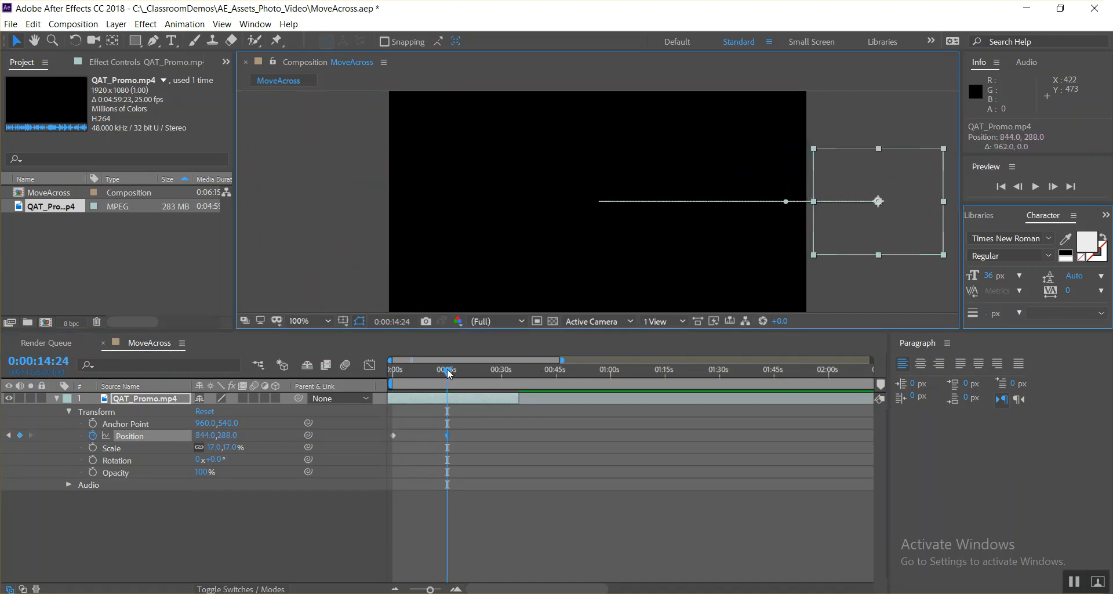
pyautogui.moveTo(448, 372)
pyautogui.mouseDown()
pyautogui.moveTo(363, 374)
pyautogui.moveTo(433, 377)
pyautogui.mouseUp()
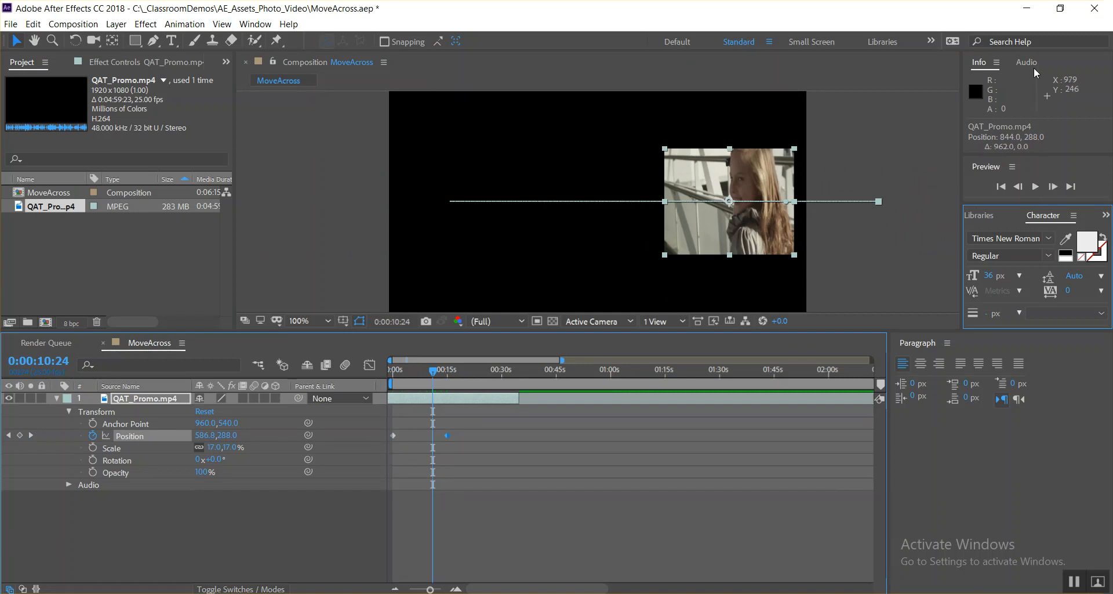
# Show Effects & Presets, search it for "bevel", and enlarge the results area
pyautogui.click(223, 24)
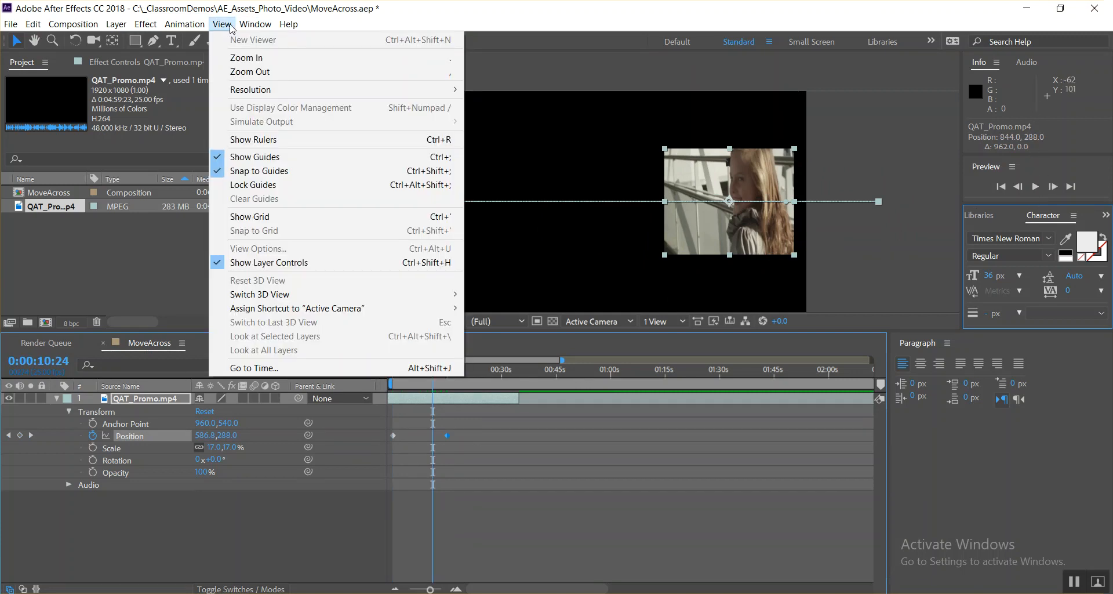
pyautogui.moveTo(259, 31)
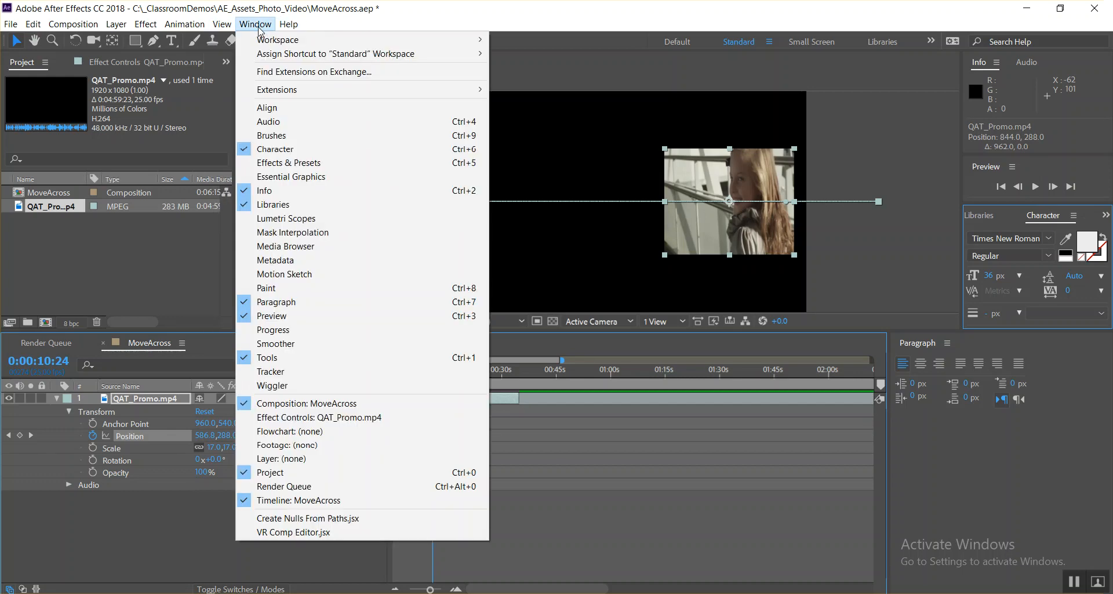
pyautogui.click(268, 163)
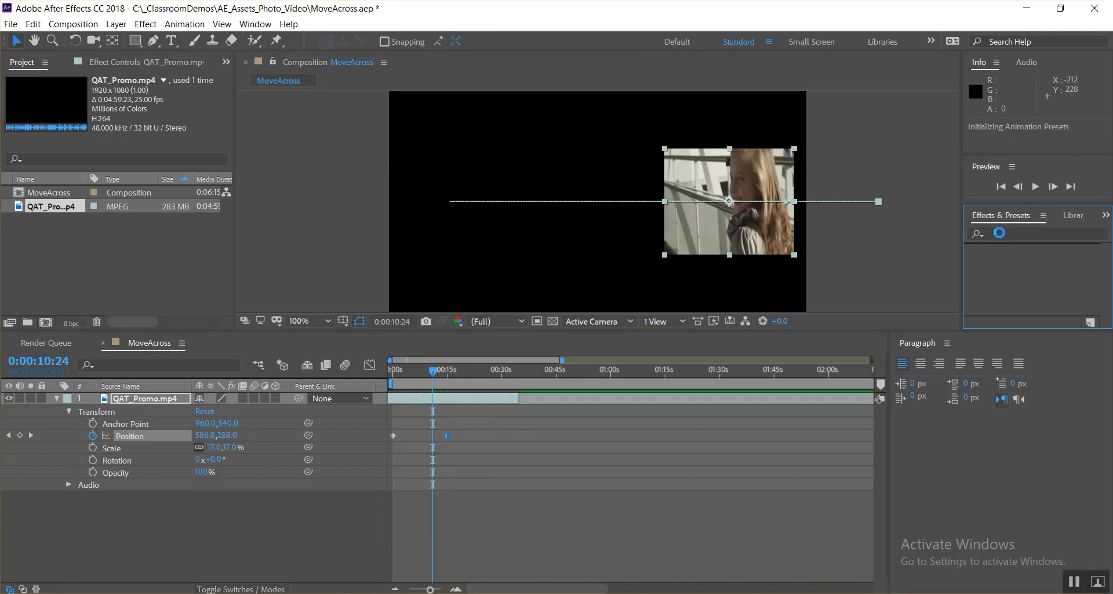
pyautogui.click(999, 232)
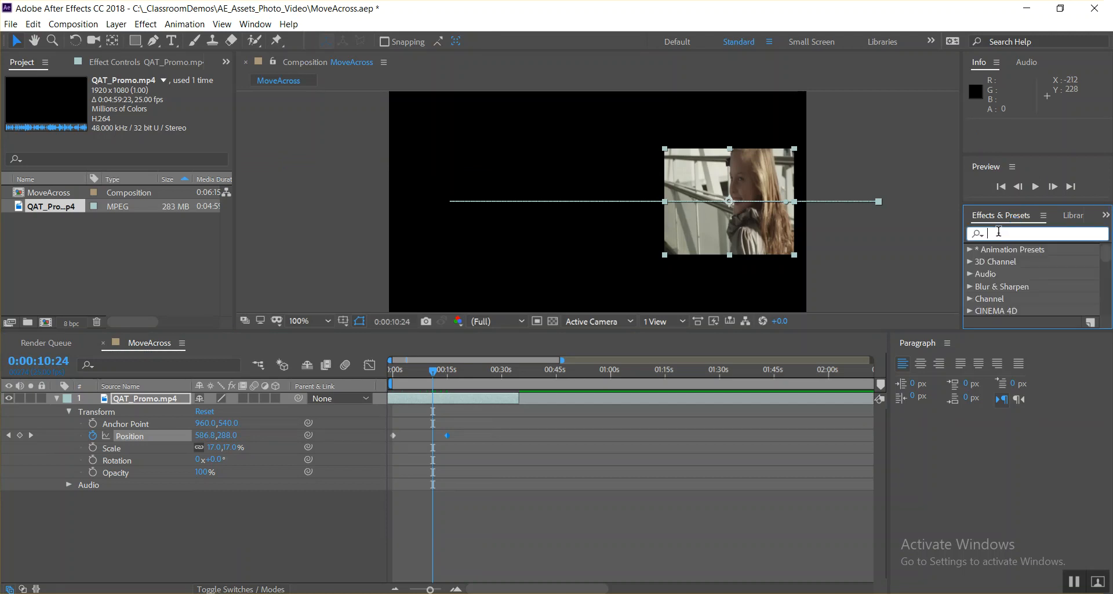
pyautogui.write('bevel')
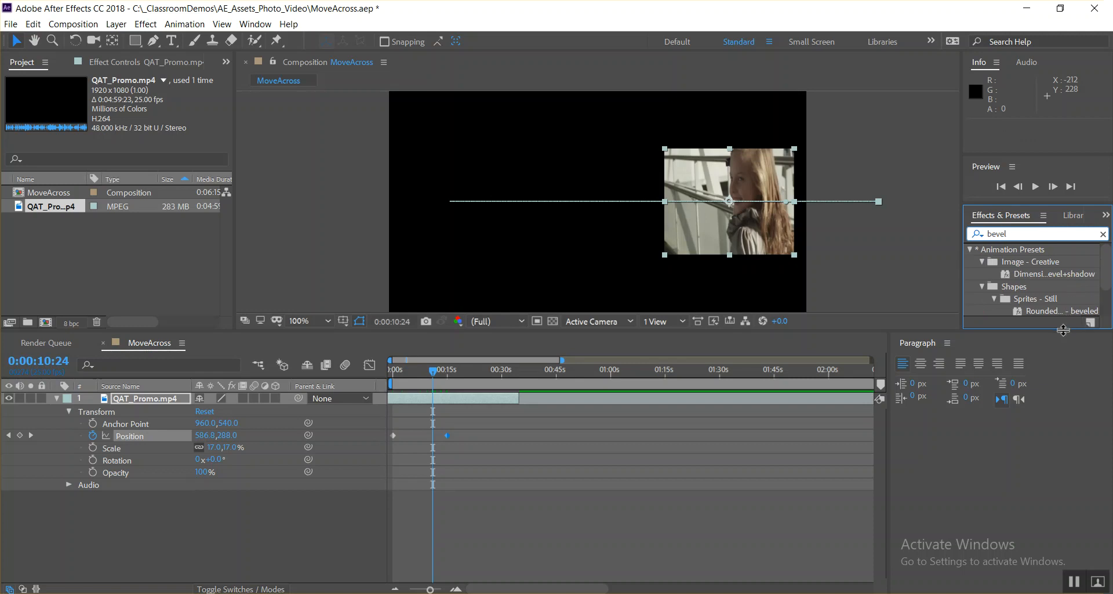
pyautogui.moveTo(1064, 332); pyautogui.dragTo(1071, 492)
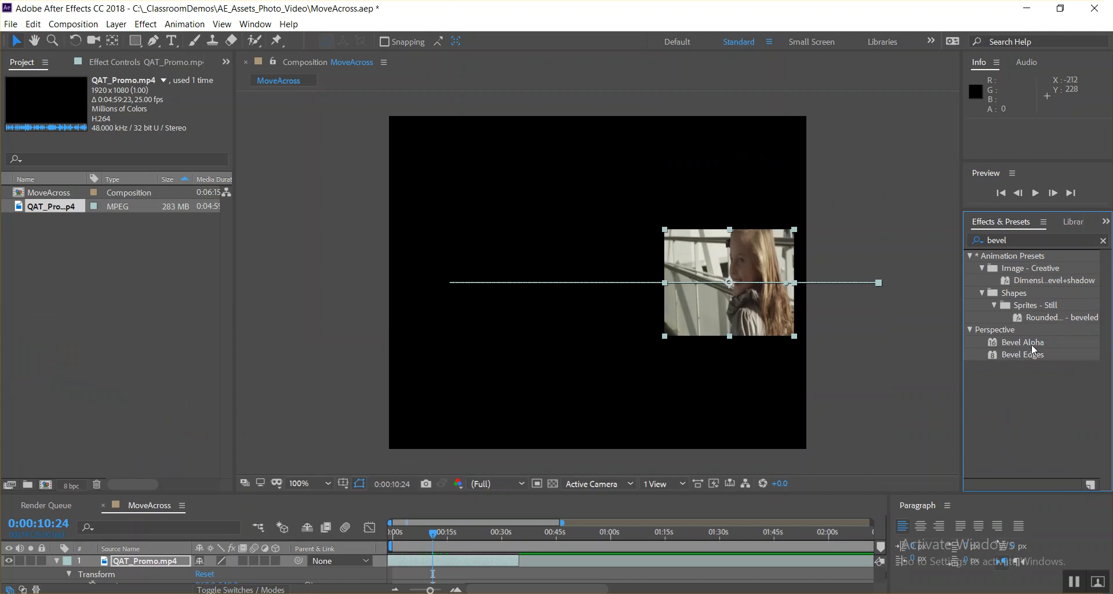
# Try Bevel Alpha on the QAT_Promo.mp4 layer with an edge thickness of 12.30 and a light intensity of 0.47
pyautogui.click(1032, 347)
pyautogui.doubleClick(1032, 345)
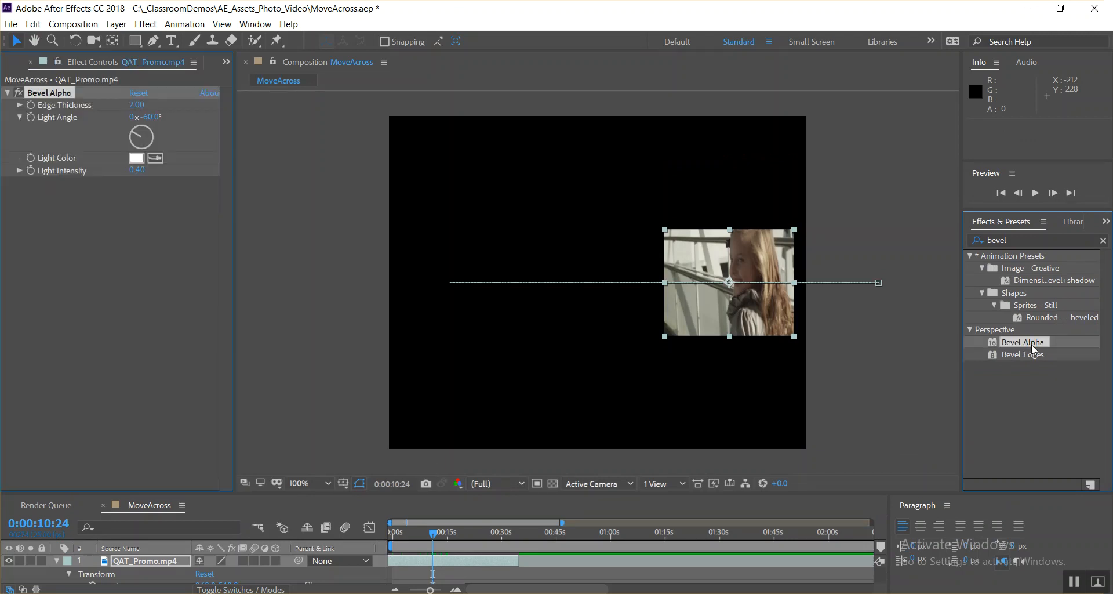
pyautogui.click(18, 171)
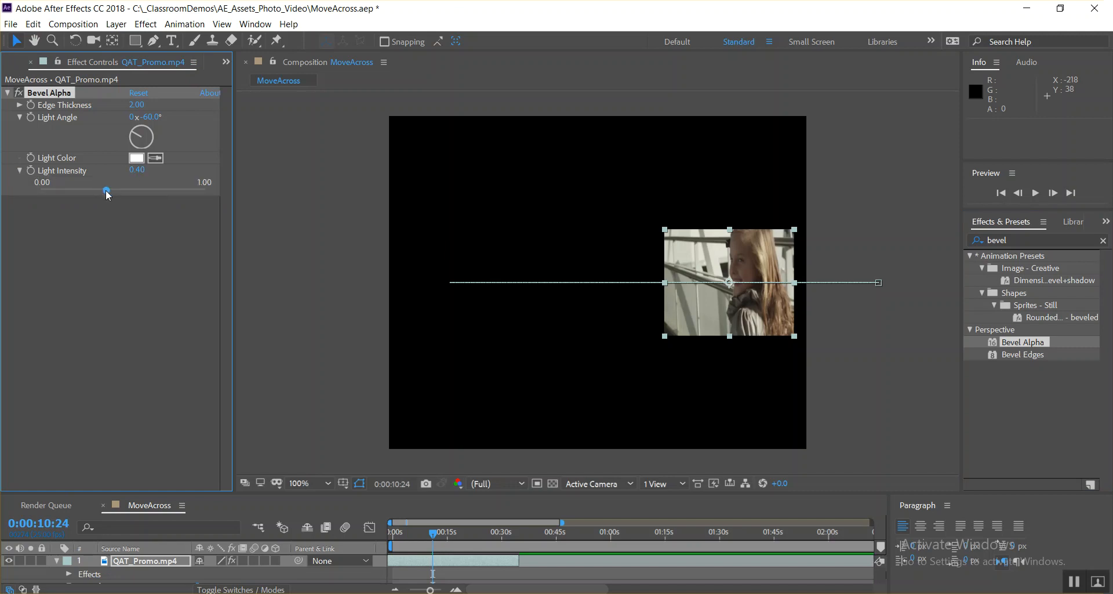
pyautogui.moveTo(107, 191); pyautogui.dragTo(179, 172)
pyautogui.moveTo(137, 105); pyautogui.dragTo(194, 104)
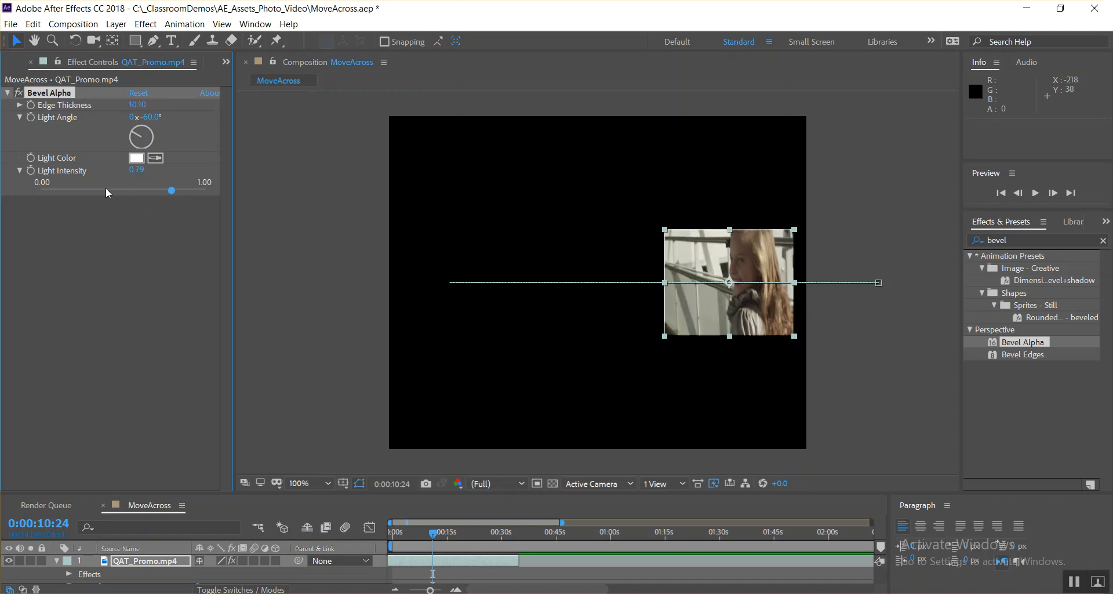
pyautogui.moveTo(178, 191); pyautogui.dragTo(121, 192)
pyautogui.moveTo(139, 105); pyautogui.dragTo(151, 105)
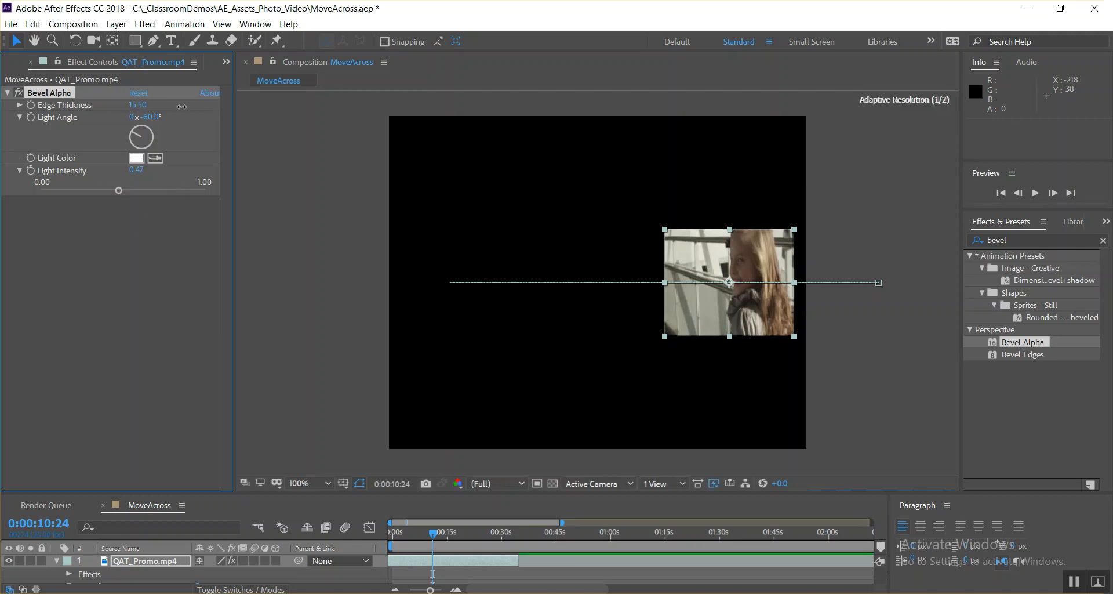
# Delete the Bevel Alpha effect, then try the Image - Creative bevel+shadow preset on the layer and undo it
pyautogui.click(86, 139)
pyautogui.click(69, 94)
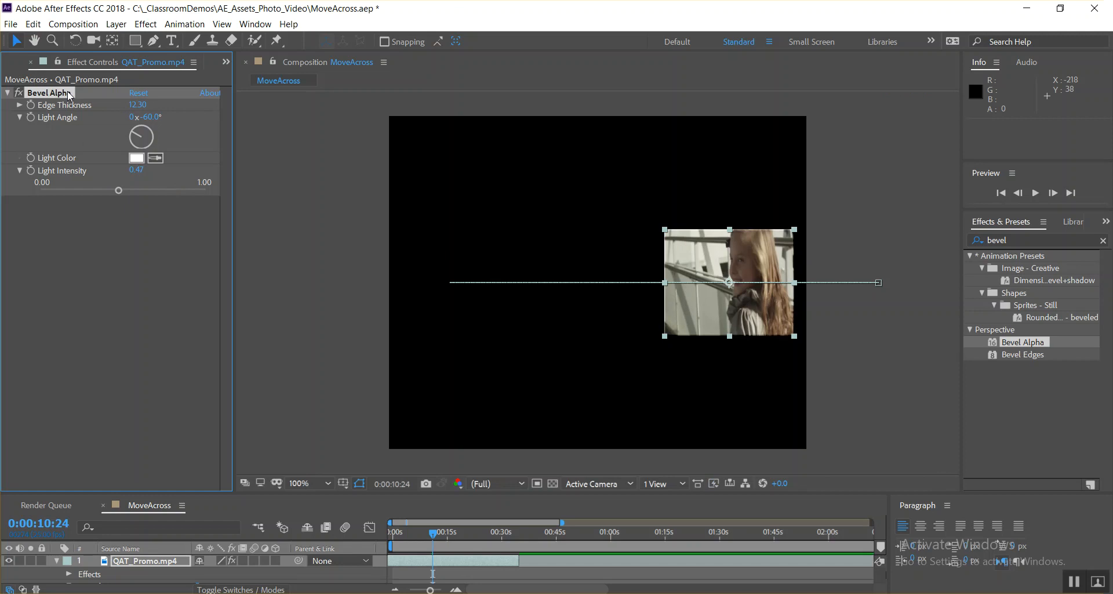
pyautogui.press('Delete')
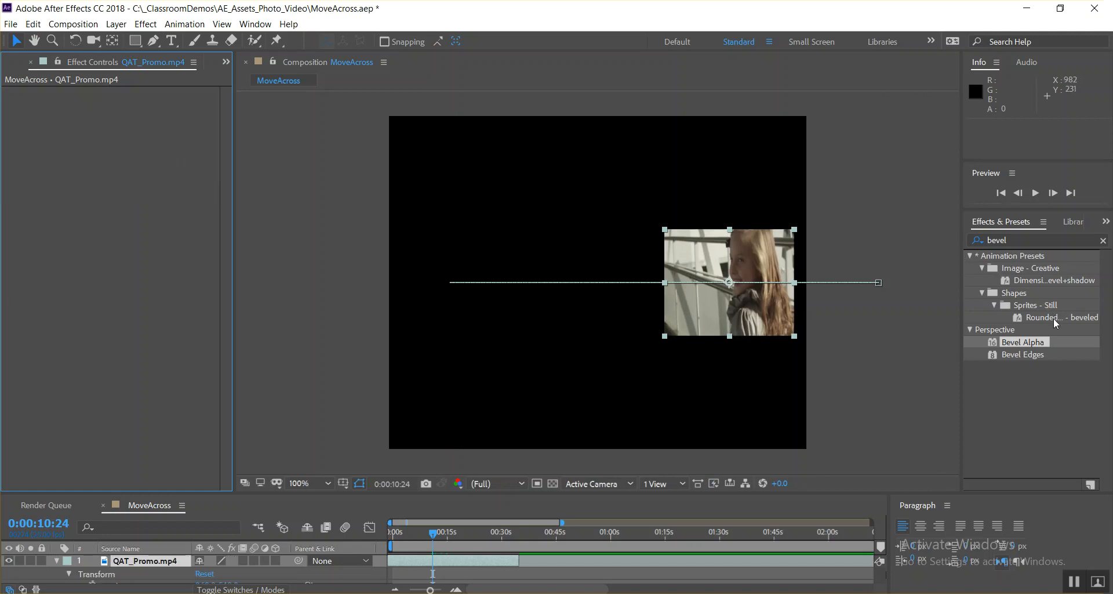
pyautogui.doubleClick(1054, 282)
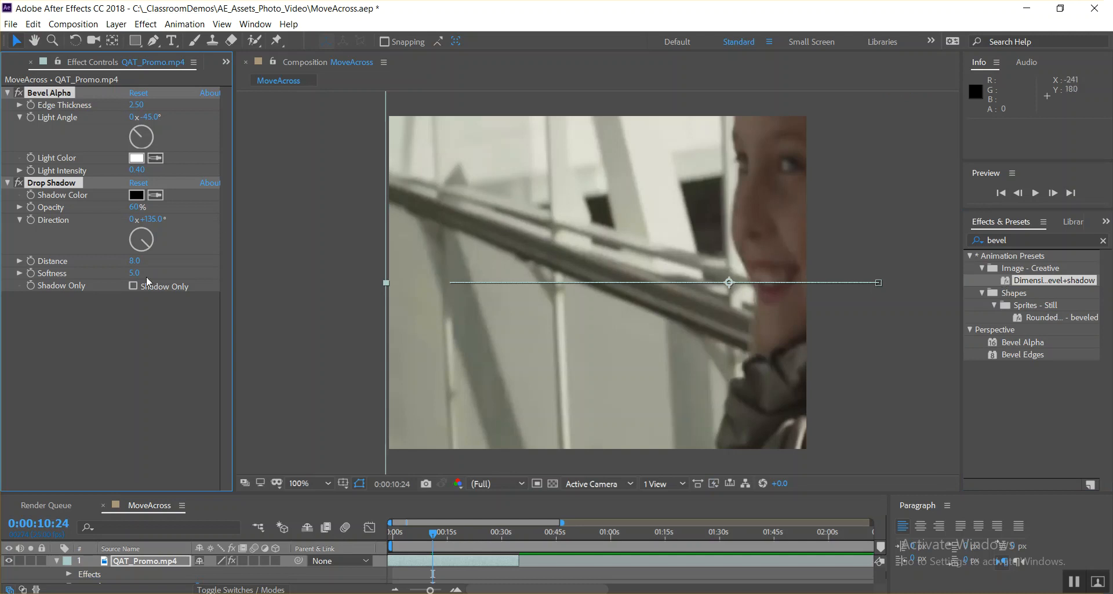
pyautogui.hotkey('ctrl', 'z')
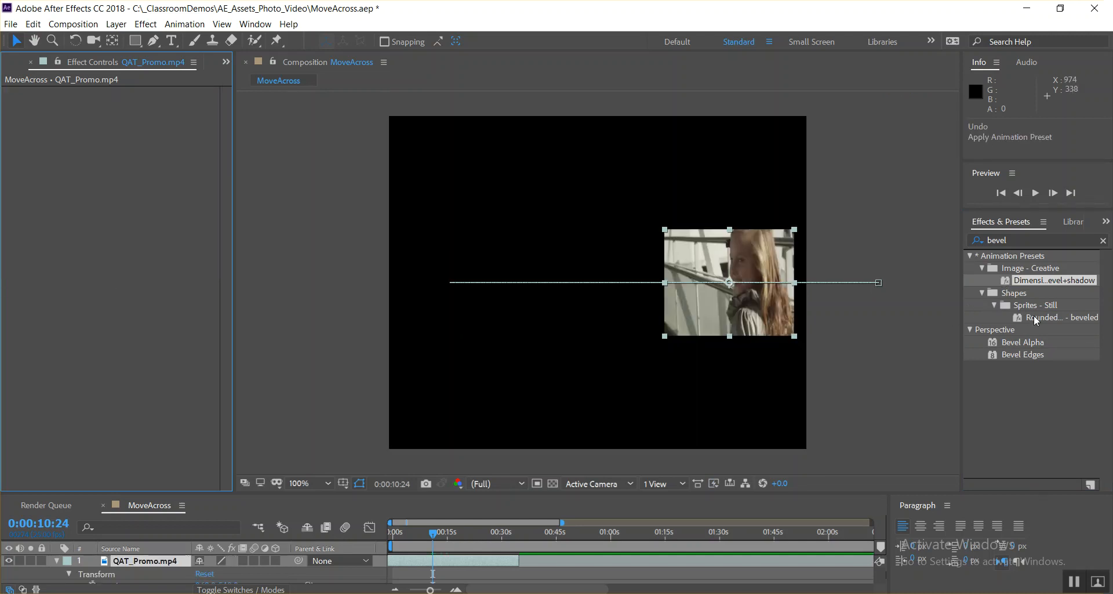
# Apply the Rounded beveled sprite preset to the QAT_Promo.mp4 layer, set its edge thickness to 59.80, and scrub to 0:00:10:15
pyautogui.doubleClick(1043, 317)
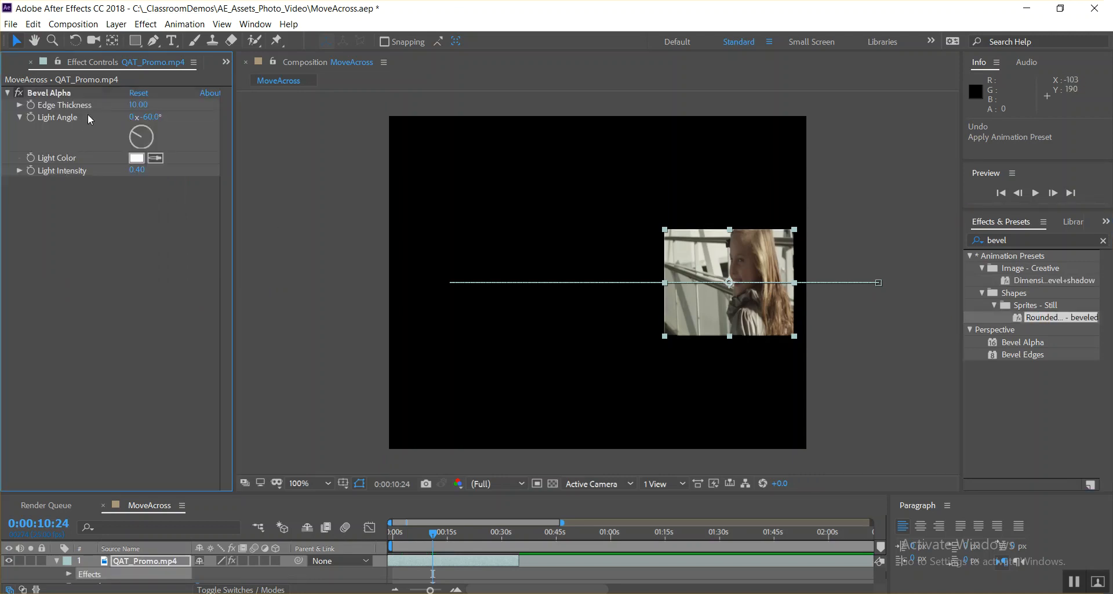
pyautogui.moveTo(137, 105); pyautogui.dragTo(485, 83)
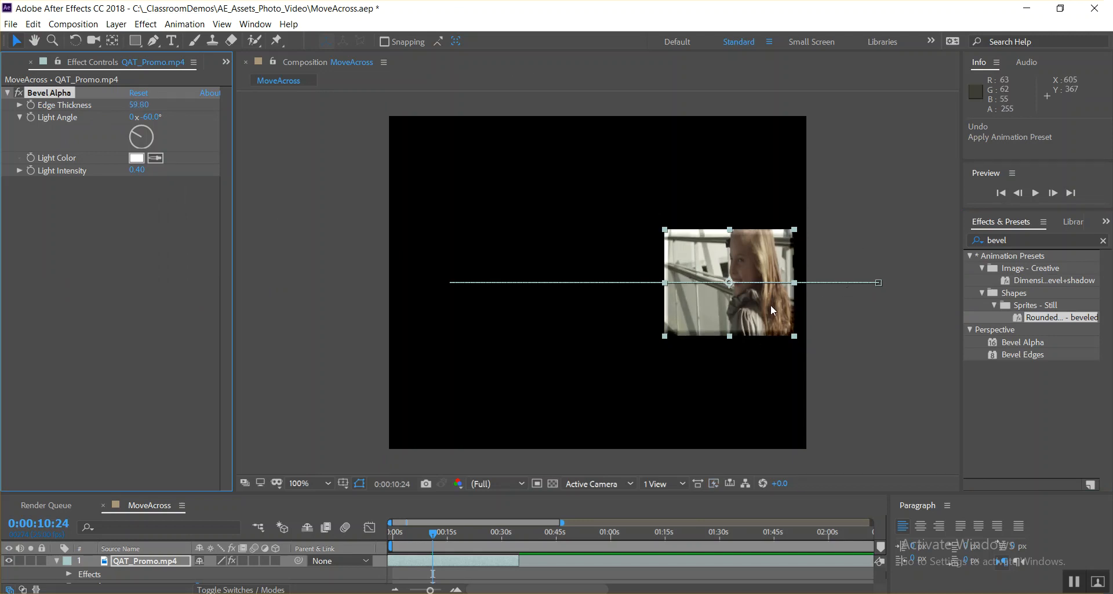
pyautogui.moveTo(431, 538); pyautogui.dragTo(433, 495)
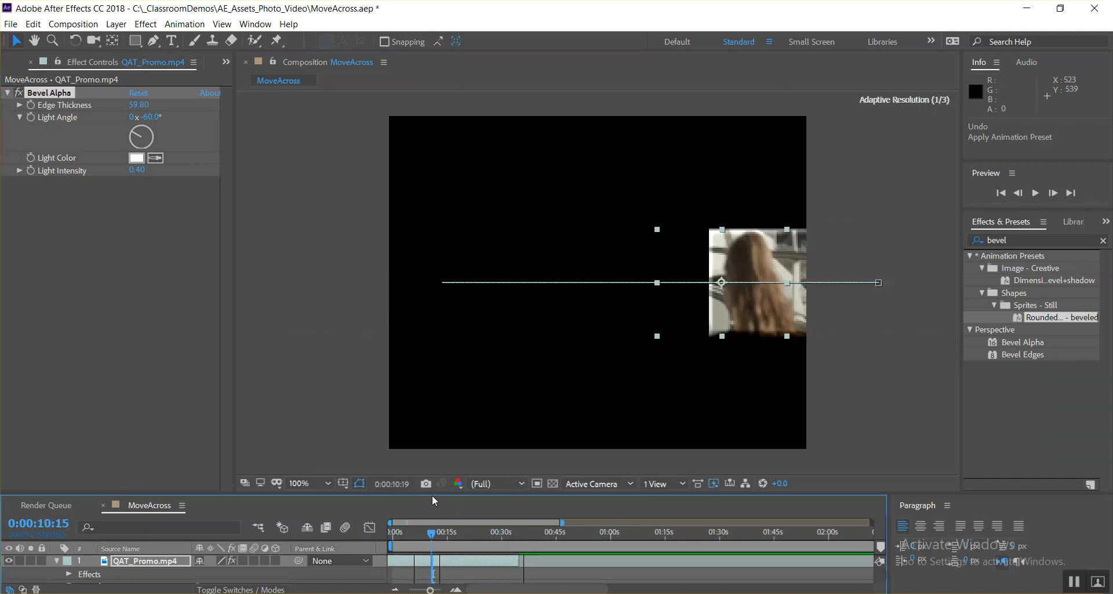
# Restore the timeline's height, collapse the QAT_Promo.mp4 layer's properties, and duplicate the layer
pyautogui.moveTo(314, 494); pyautogui.dragTo(320, 336)
pyautogui.click(55, 401)
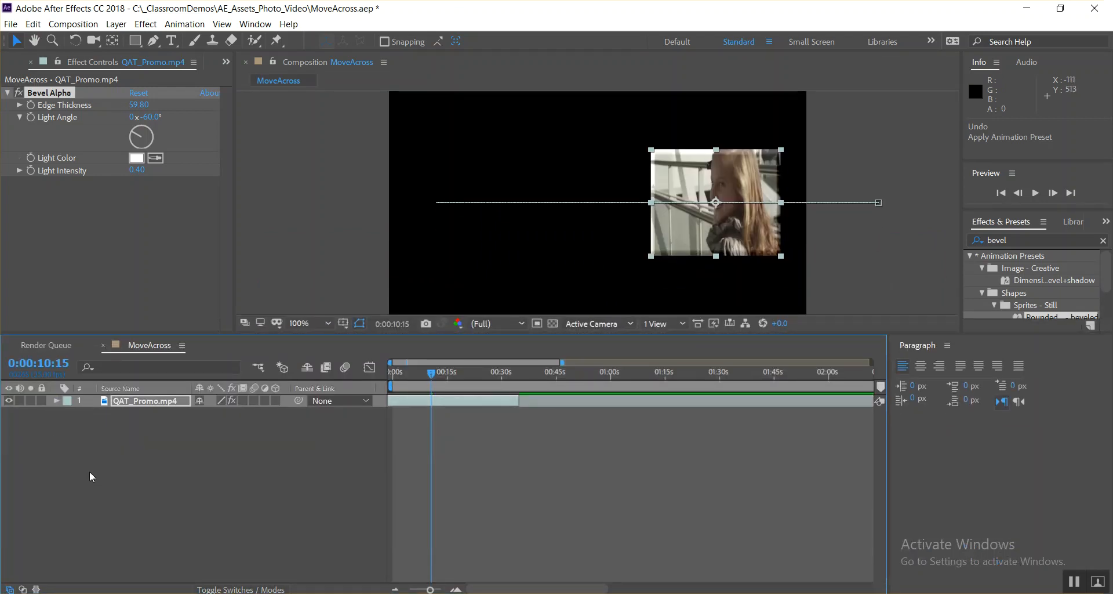
pyautogui.click(133, 422)
pyautogui.click(143, 402)
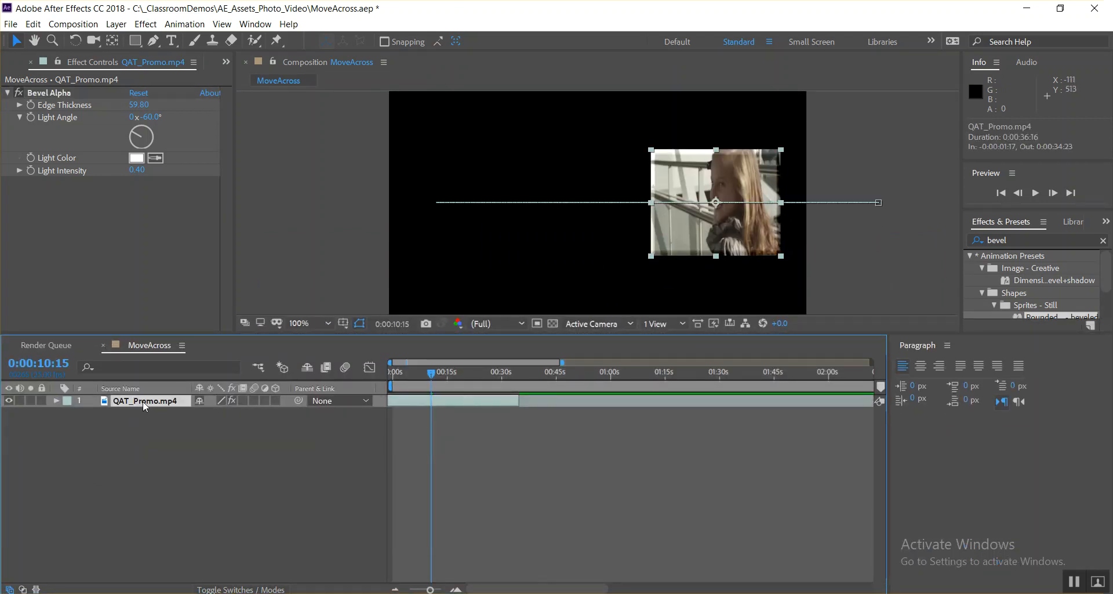
pyautogui.hotkey('ctrl', 'd')
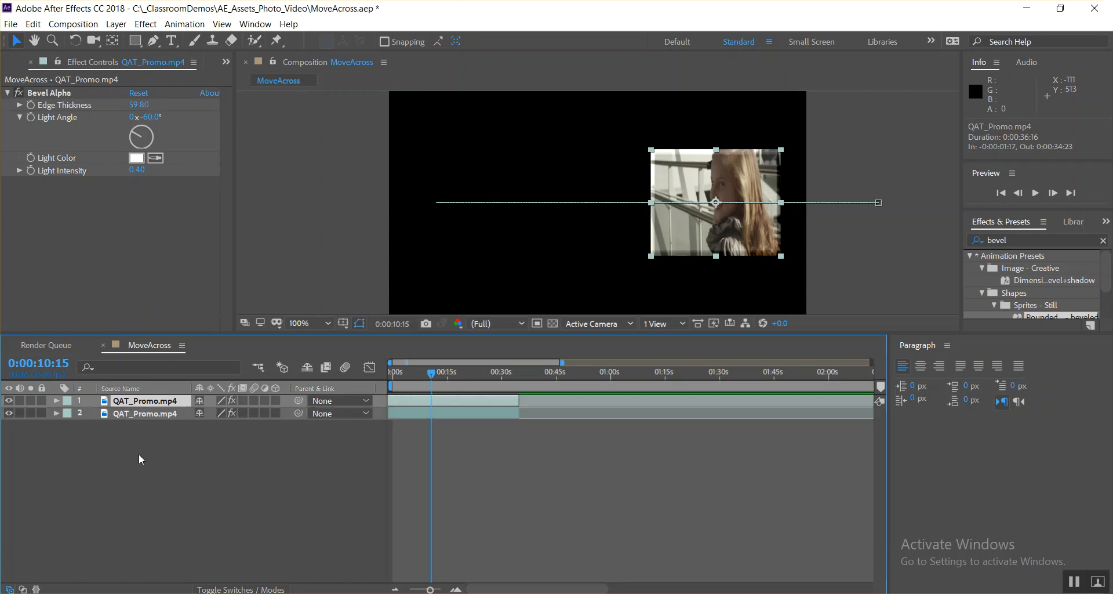
# Move the lower QAT_Promo.mp4 layer to about 177.6, 193 in the upper left of the frame at 0:00:10:15
pyautogui.click(140, 411)
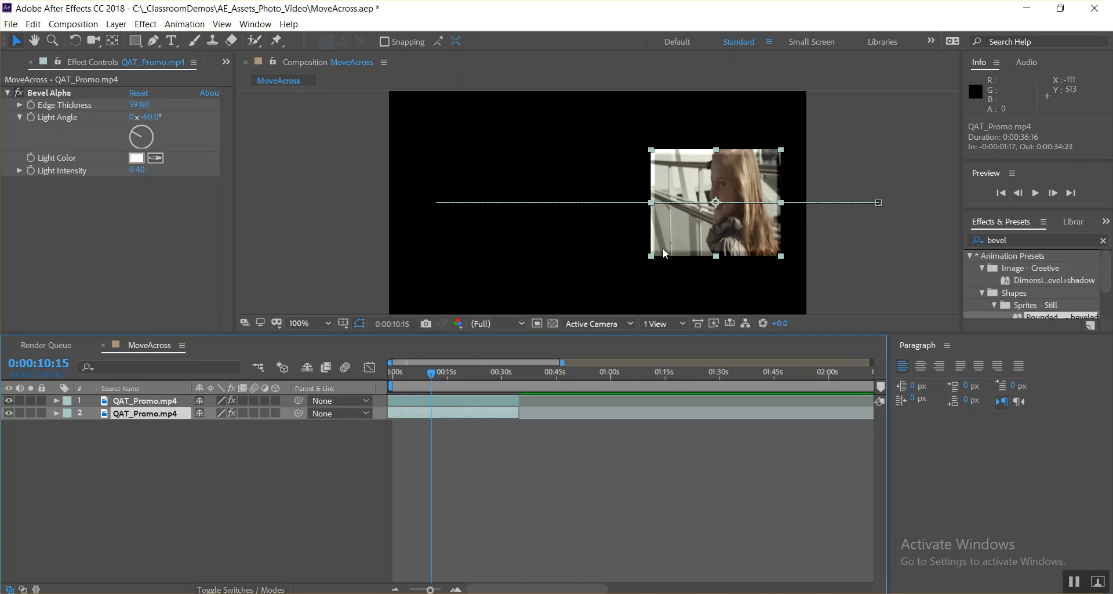
pyautogui.moveTo(693, 184); pyautogui.dragTo(474, 152)
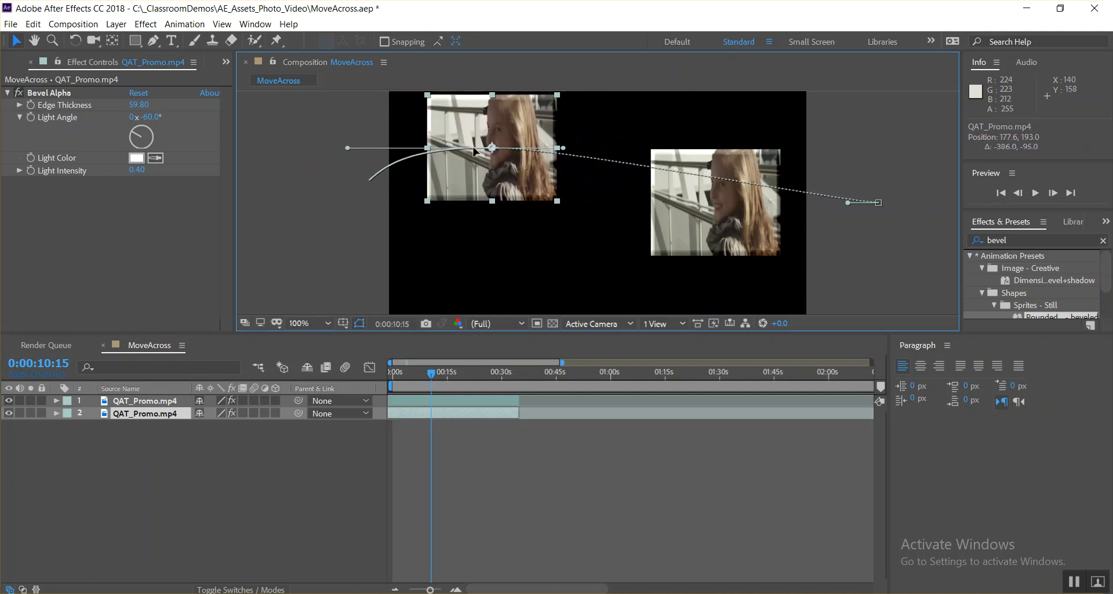
# Undo the last layer move, and at 0:00:00:00 move the lower QAT_Promo.mp4 layer to about -90, -1 off the frame's upper left
pyautogui.hotkey('ctrl', 'z')
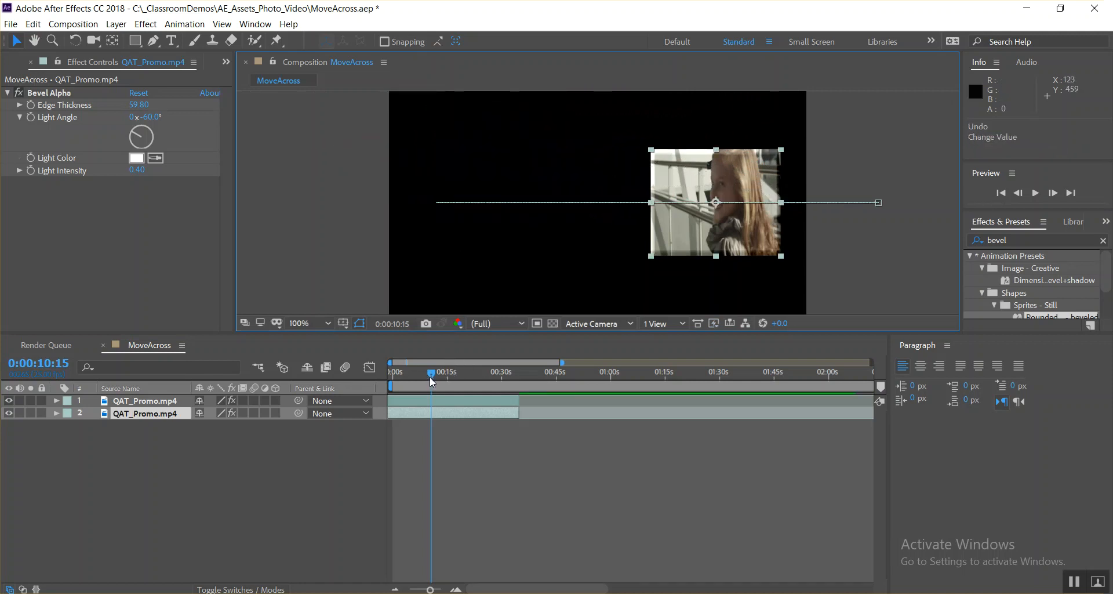
pyautogui.press('Home')
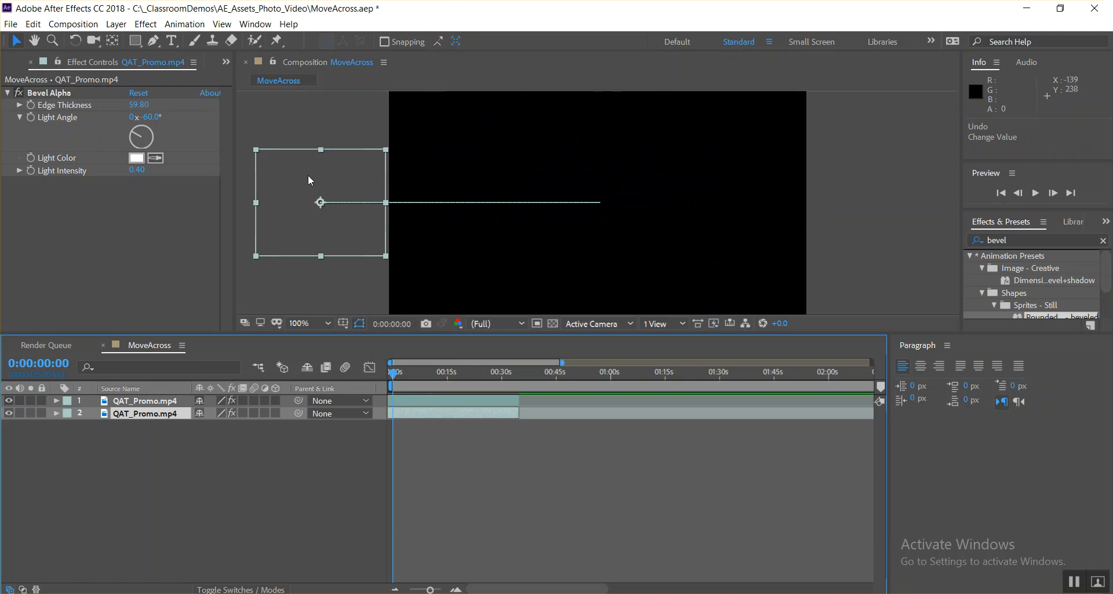
pyautogui.moveTo(308, 175); pyautogui.dragTo(326, 68)
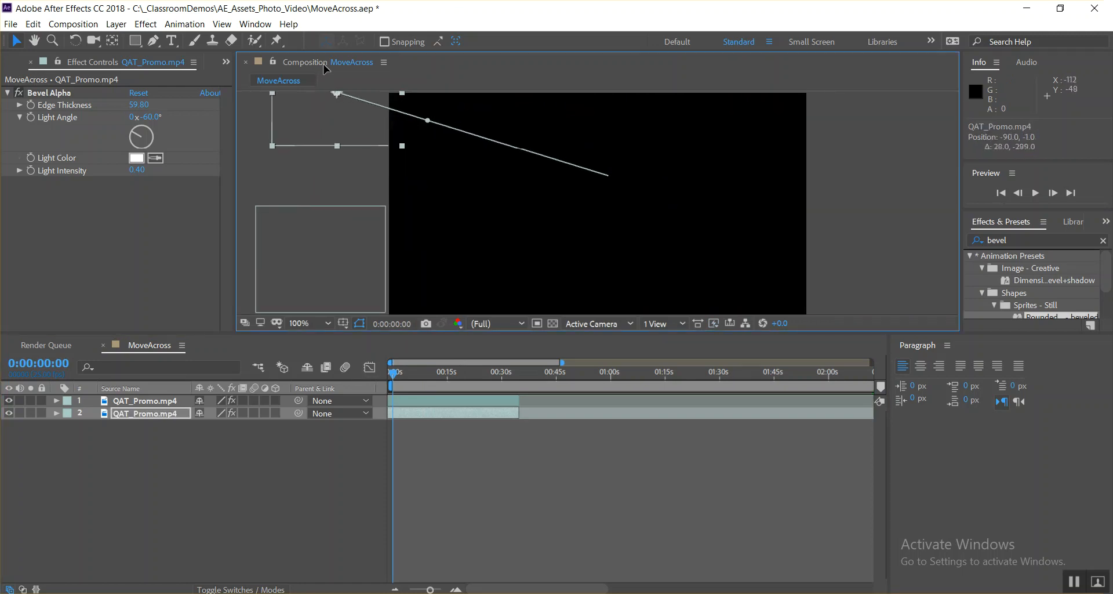
# Scale the lower QAT_Promo.mp4 layer to 27%, extend its duration to 0:00:54:05, and shift it in time so it ends at 0:00:36:18
pyautogui.click(56, 413)
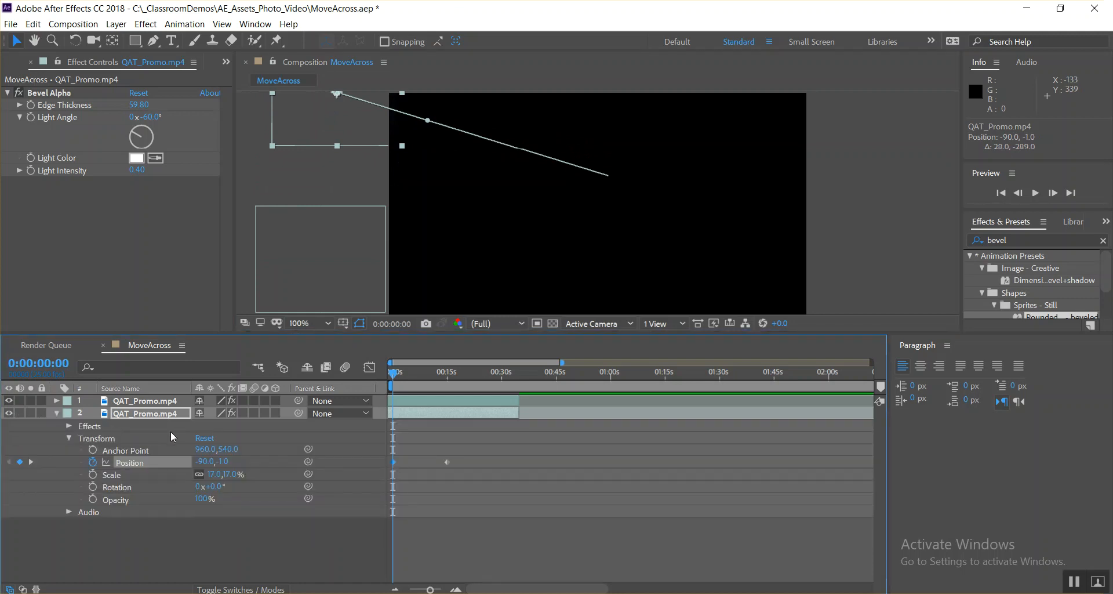
pyautogui.moveTo(213, 474); pyautogui.dragTo(225, 475)
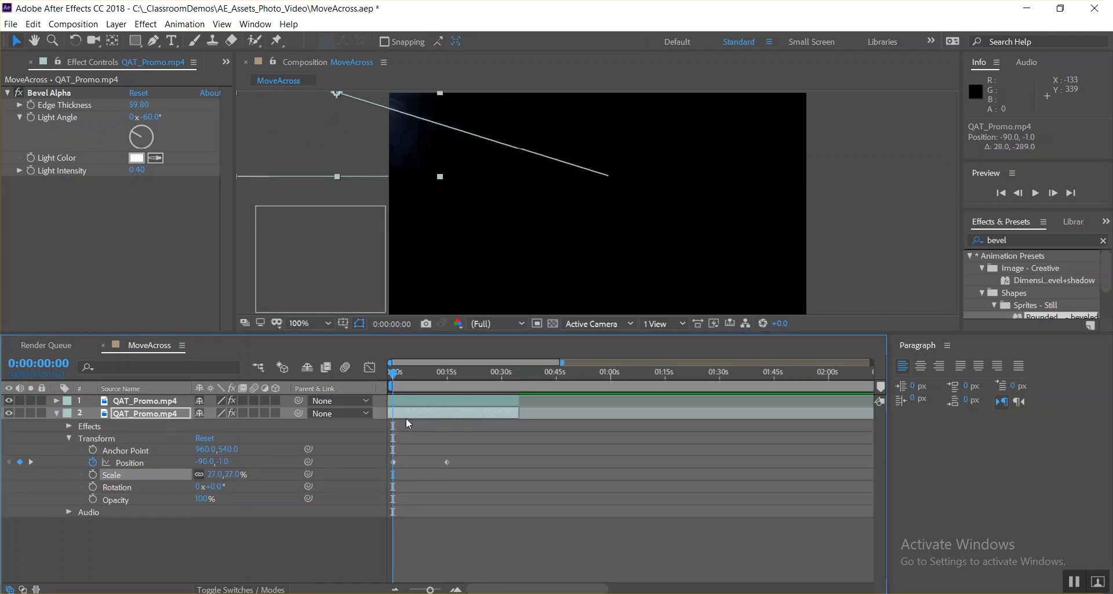
pyautogui.moveTo(468, 416); pyautogui.dragTo(514, 415)
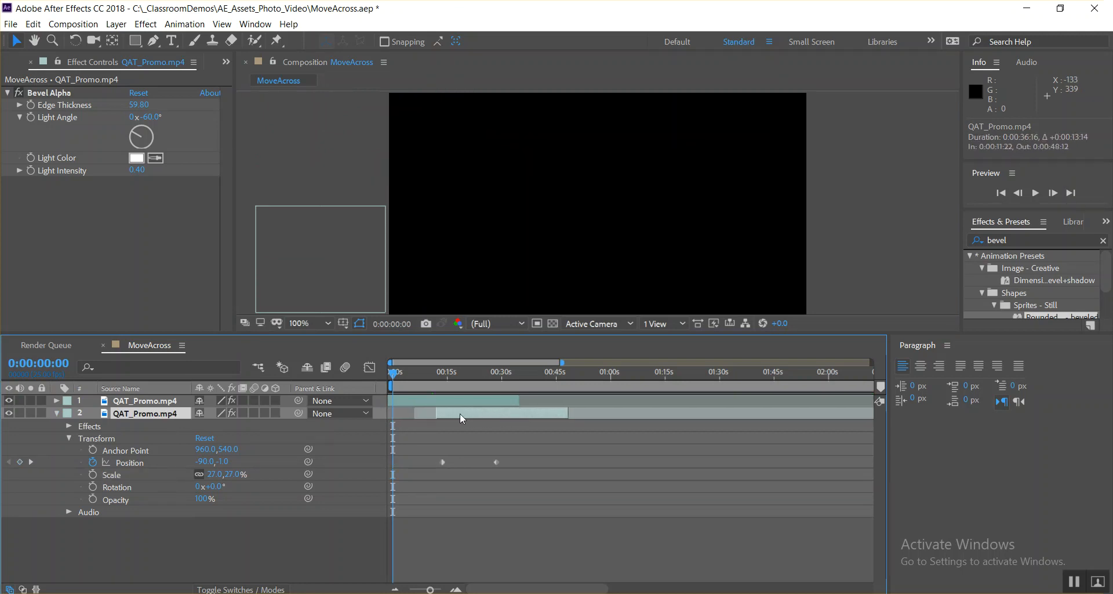
pyautogui.moveTo(436, 413); pyautogui.dragTo(738, 417)
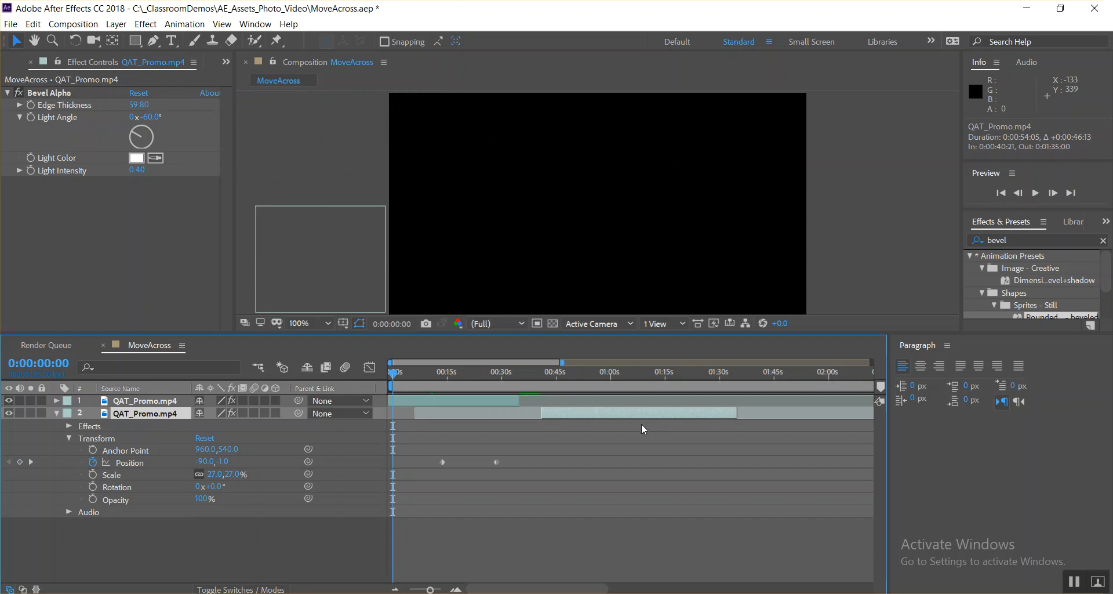
pyautogui.moveTo(660, 416); pyautogui.dragTo(448, 412)
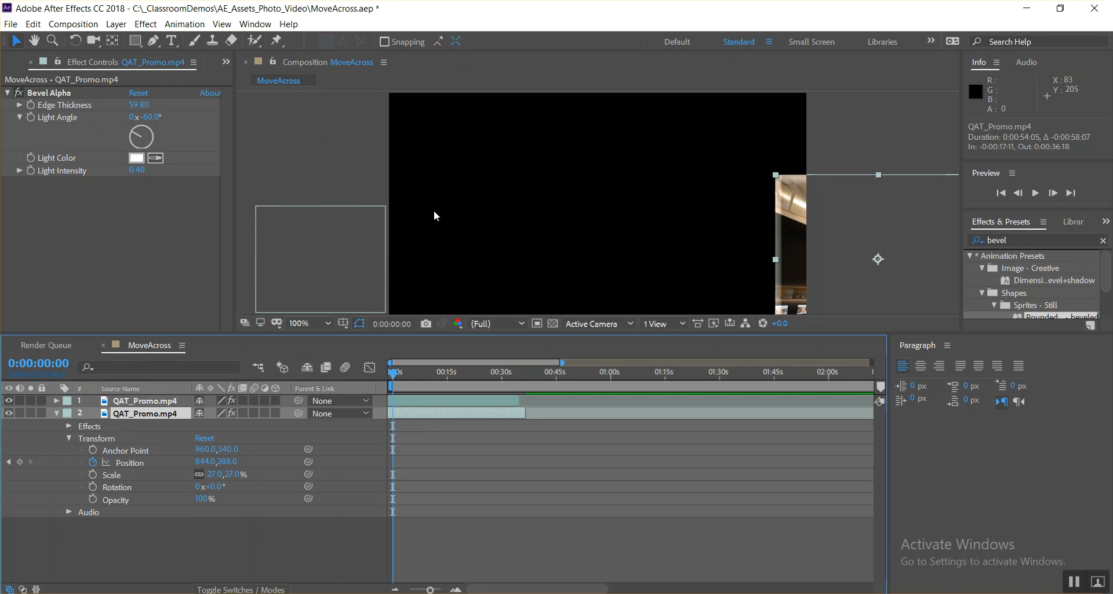
# At 0:00:33:08, move the lower QAT_Promo.mp4 layer to about 936, 724, beyond the frame's lower right corner
pyautogui.moveTo(395, 371); pyautogui.dragTo(516, 382)
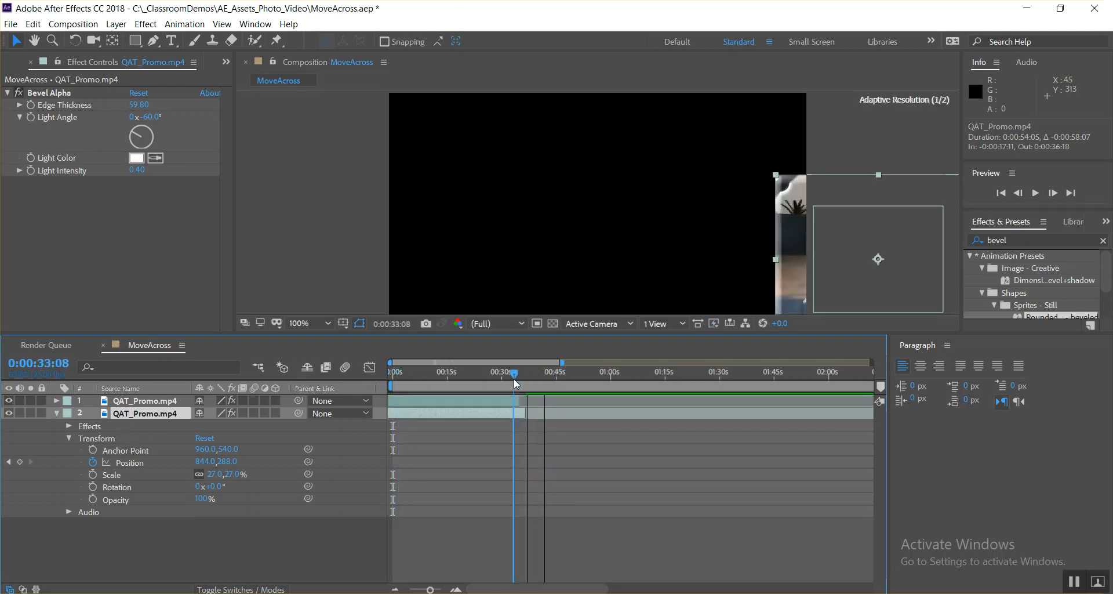
pyautogui.moveTo(793, 179); pyautogui.dragTo(847, 342)
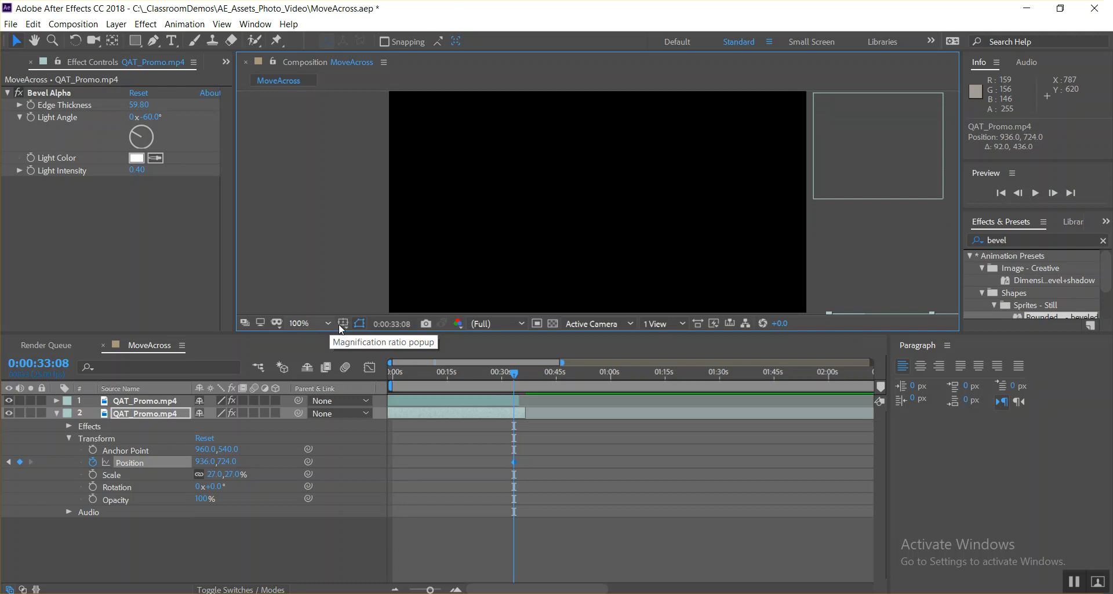
# At 0:00:00:00, move the lower QAT_Promo.mp4 layer to about -279.2, -67.1, outside the frame's upper left corner
pyautogui.click(513, 323)
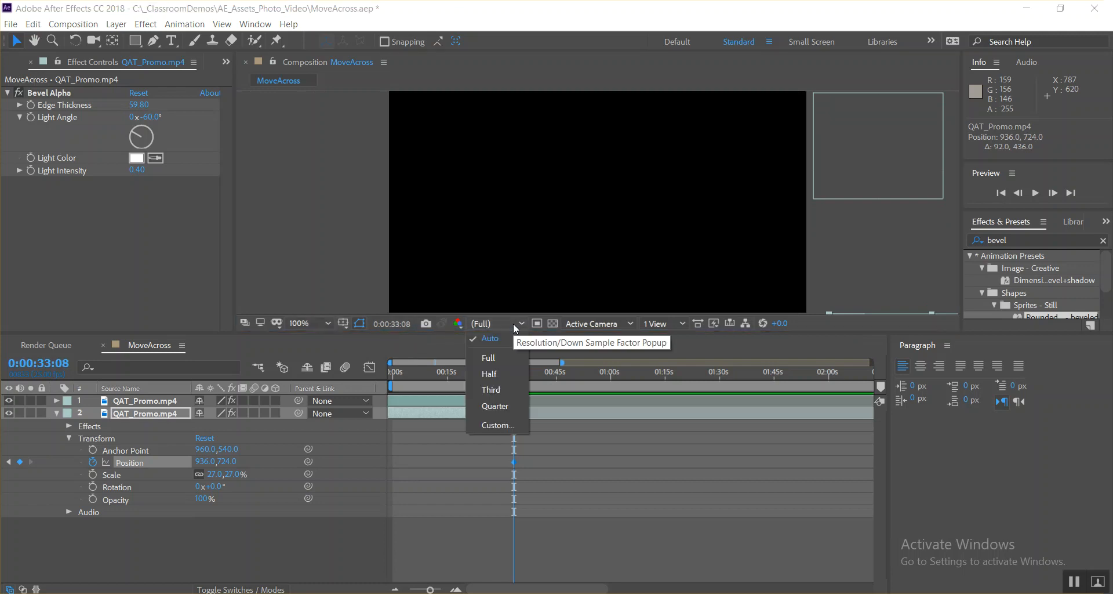
pyautogui.click(329, 323)
pyautogui.click(303, 347)
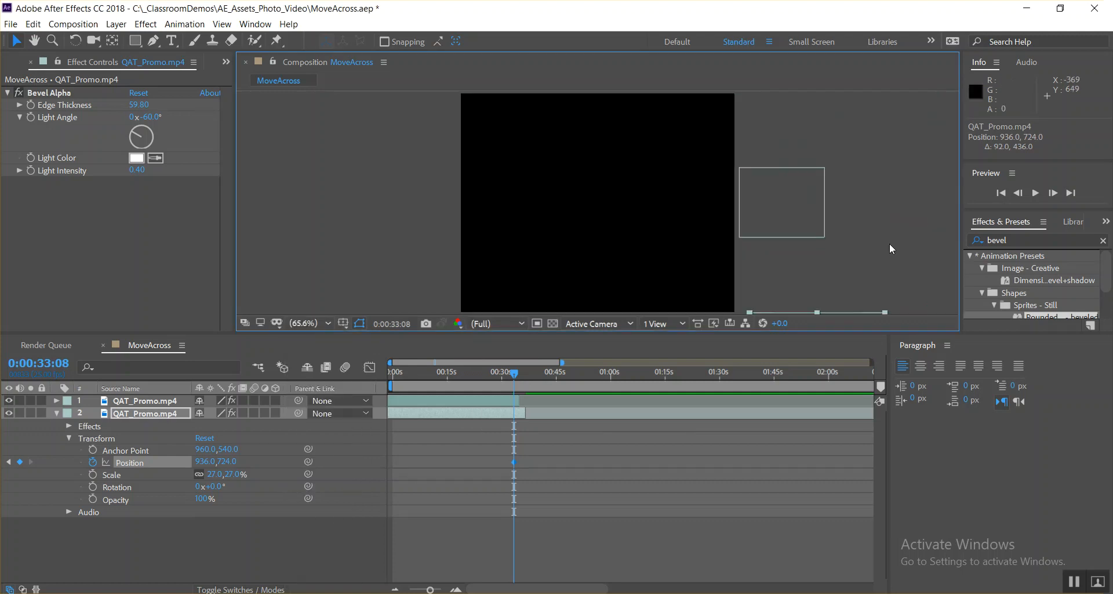
pyautogui.moveTo(474, 370); pyautogui.dragTo(263, 345)
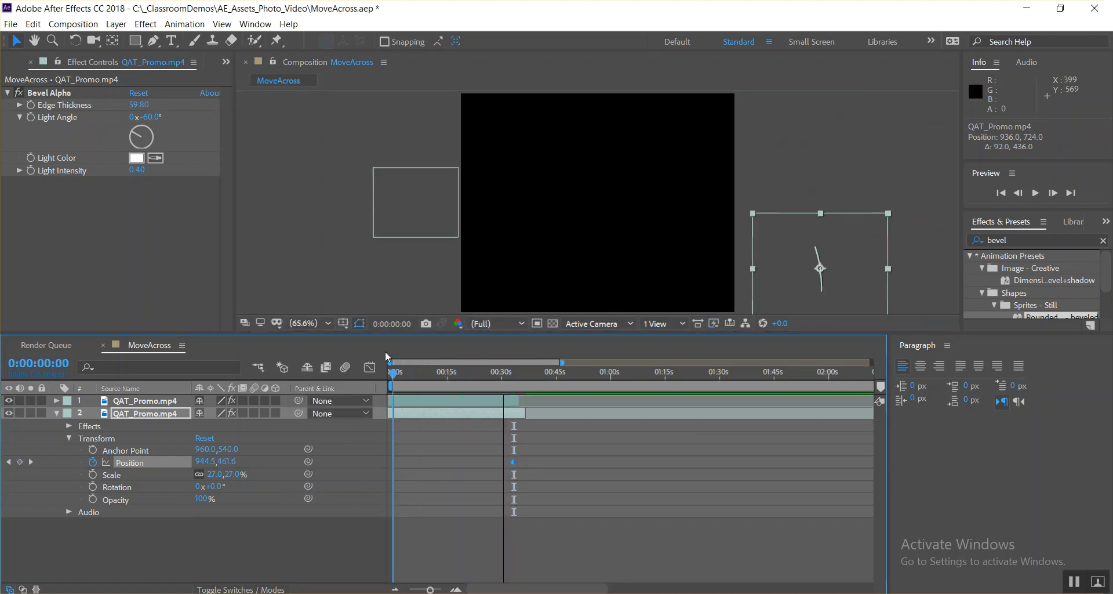
pyautogui.moveTo(387, 355)
pyautogui.mouseDown()
pyautogui.moveTo(472, 366)
pyautogui.moveTo(390, 372)
pyautogui.mouseUp()
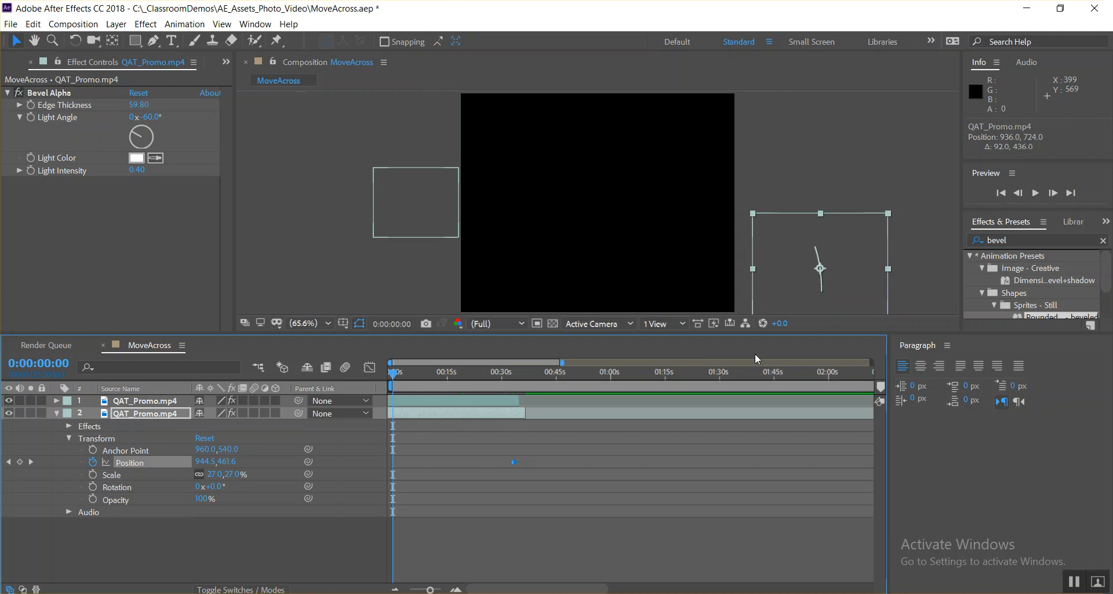
pyautogui.moveTo(797, 268); pyautogui.dragTo(322, 51)
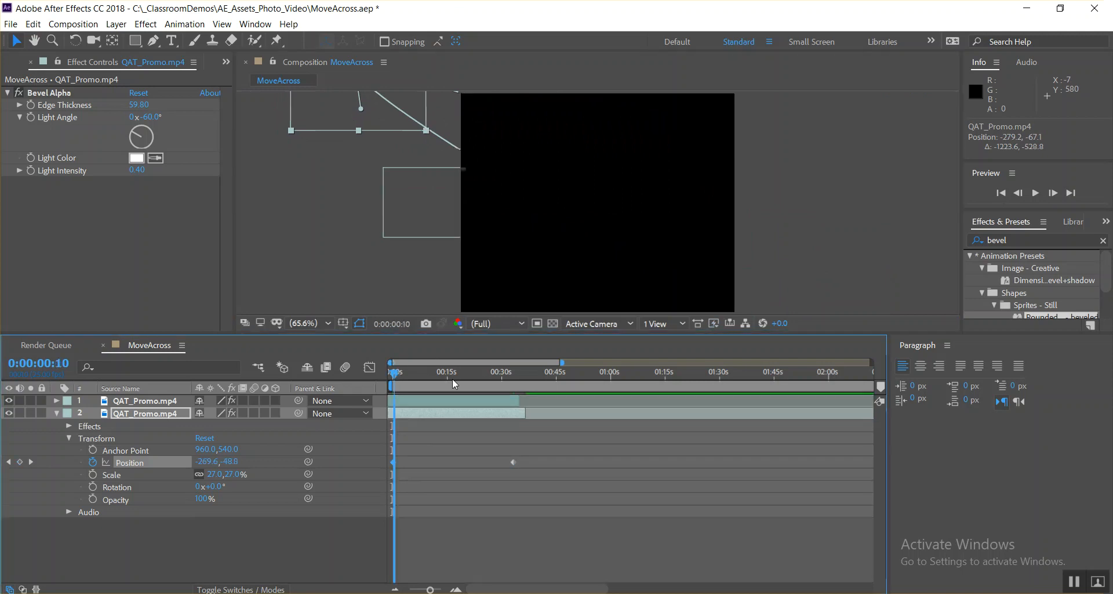
# Scrub through the movement to about 0:00:45:23 and collapse the lower QAT_Promo.mp4 layer's properties
pyautogui.moveTo(452, 378); pyautogui.dragTo(560, 382)
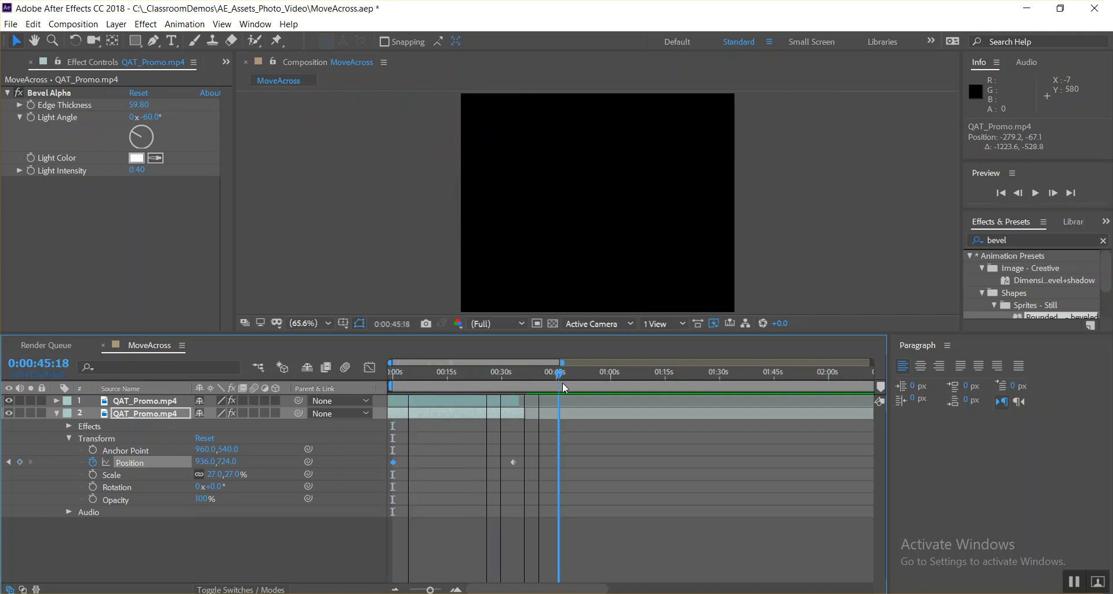
pyautogui.click(57, 413)
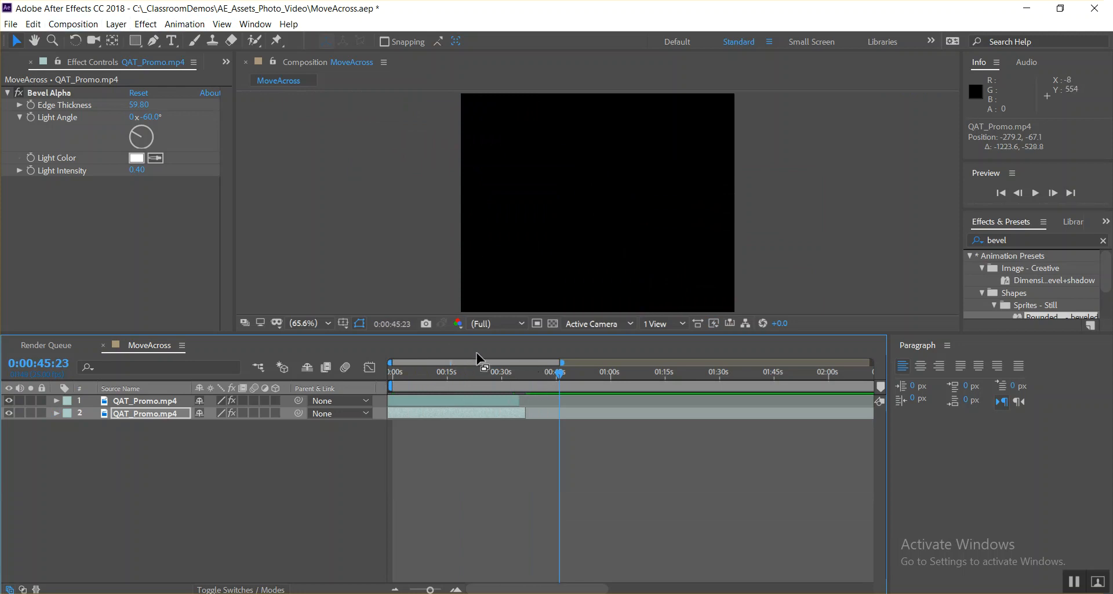
# Start a horizontal text layer in the left part of the black frame at 0:00:45:23
pyautogui.click(172, 41)
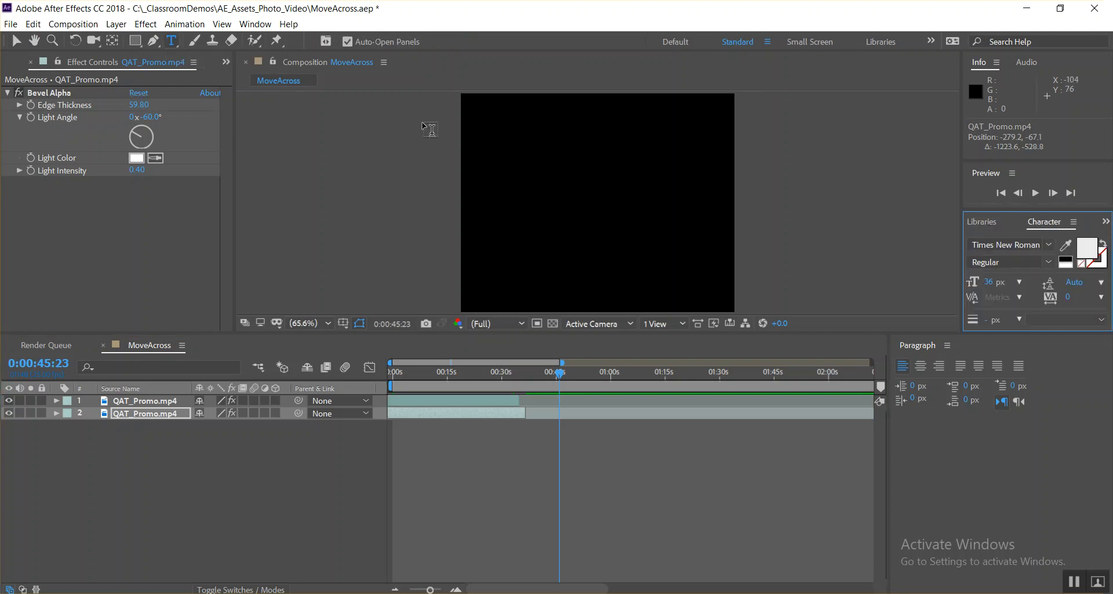
pyautogui.click(513, 219)
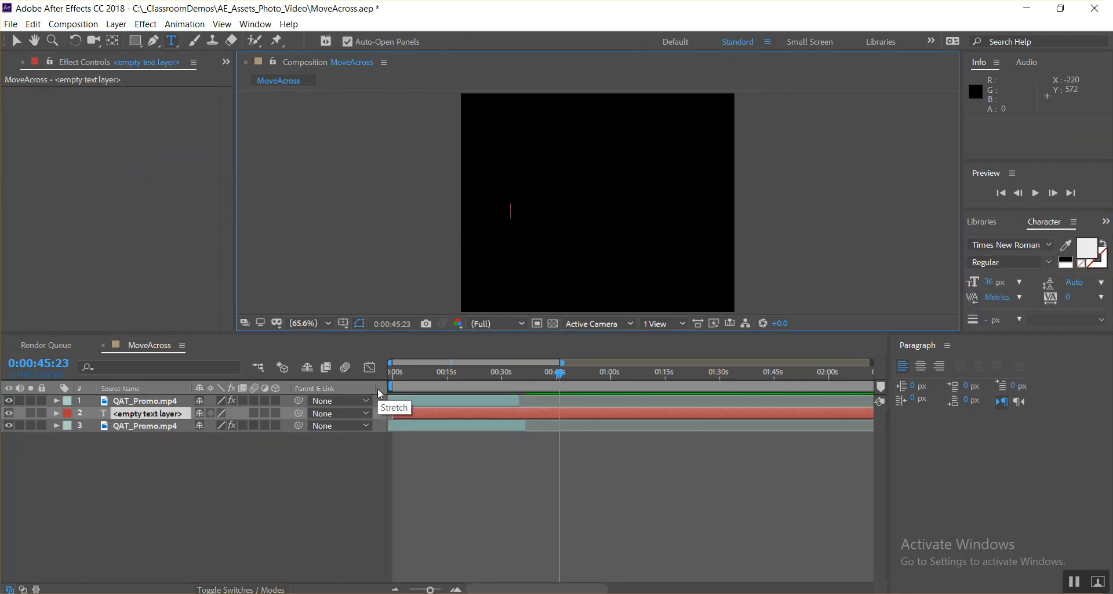
pyautogui.write('Queensland')
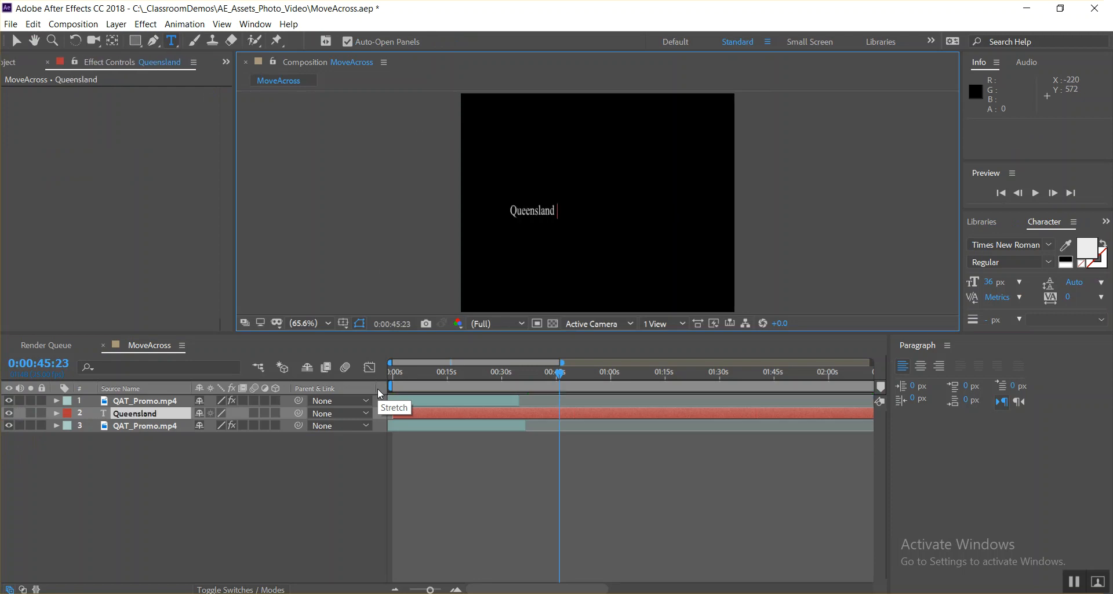
pyautogui.write(' T')
pyautogui.press('BackSpace')
pyautogui.press('BackSpace')
pyautogui.press('BackSpace')
pyautogui.press('BackSpace')
pyautogui.press('BackSpace')
pyautogui.press('BackSpace')
pyautogui.press('BackSpace')
pyautogui.press('BackSpace')
pyautogui.press('BackSpace')
pyautogui.press('BackSpace')
pyautogui.press('BackSpace')
pyautogui.press('BackSpace')
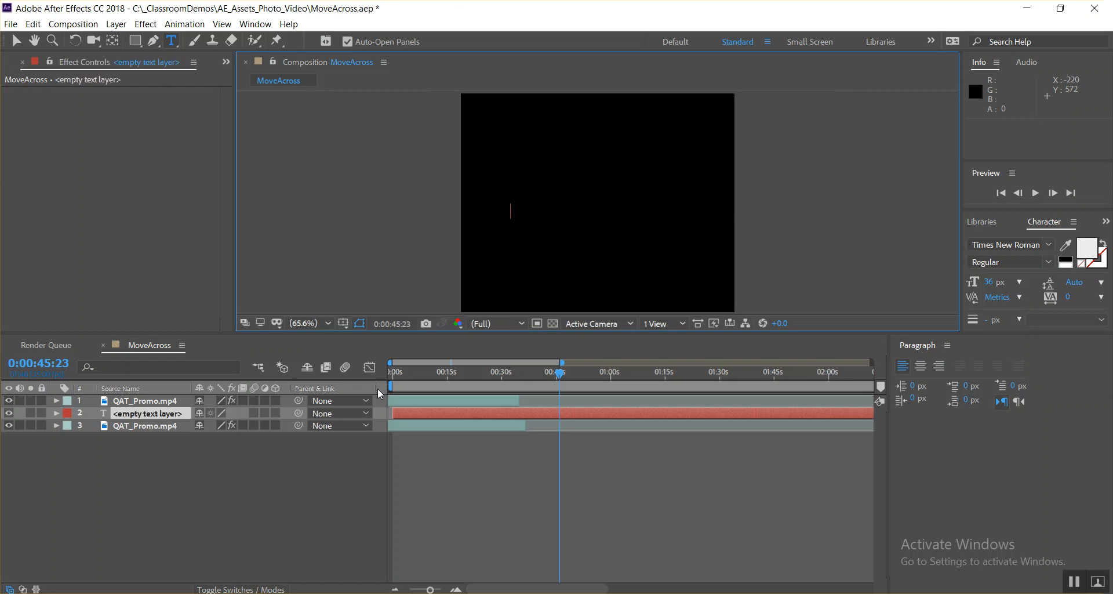
# Enter "Brisbane" as the layer's text and expand the layer's Text properties in the timeline
pyautogui.write('Brisbane')
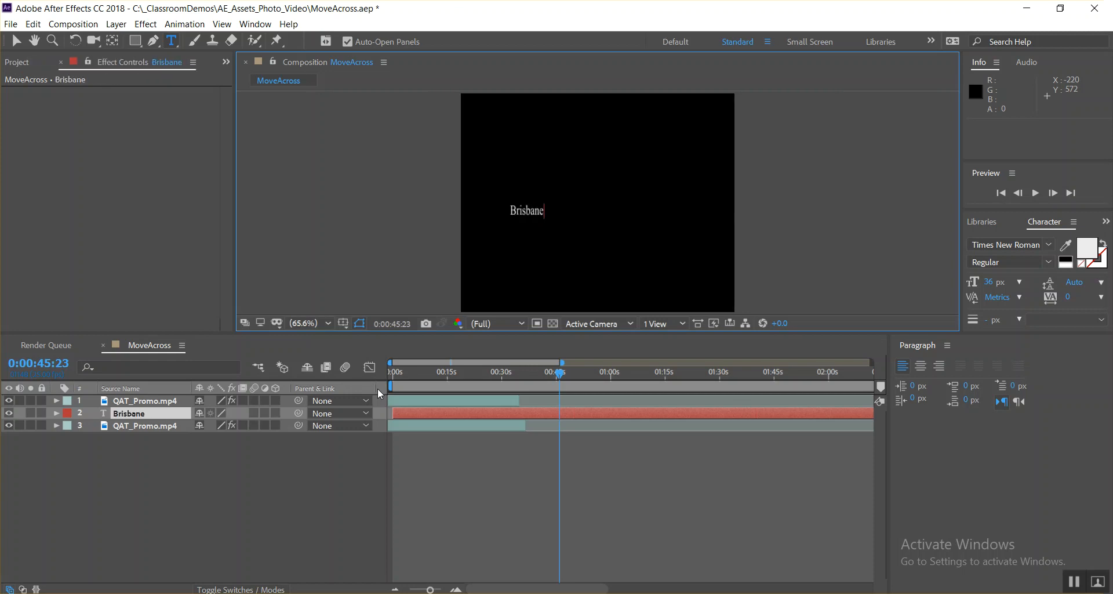
pyautogui.click(17, 43)
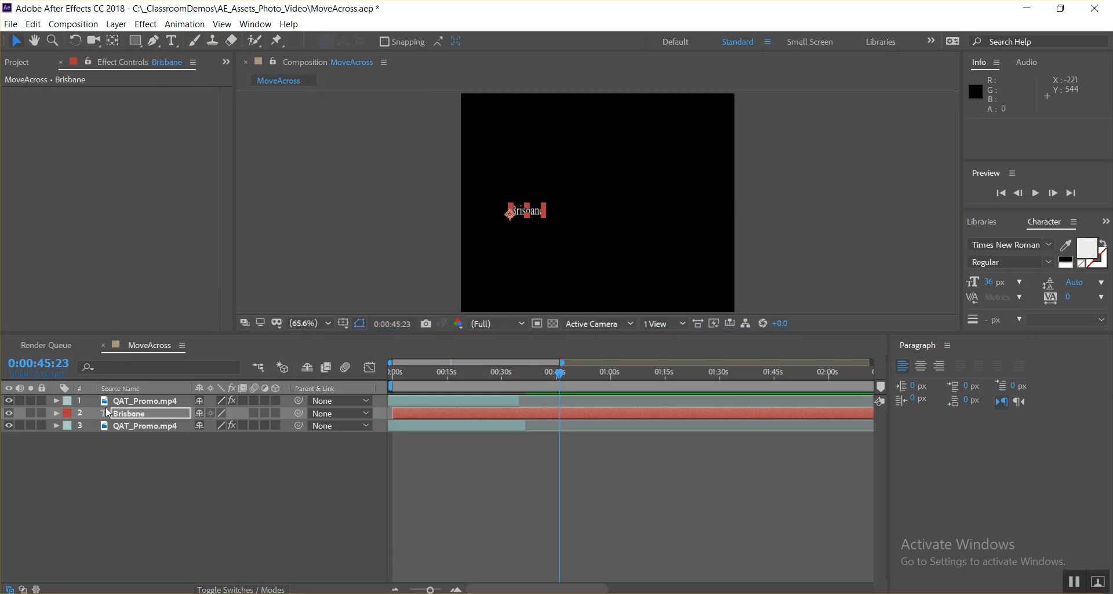
pyautogui.click(56, 413)
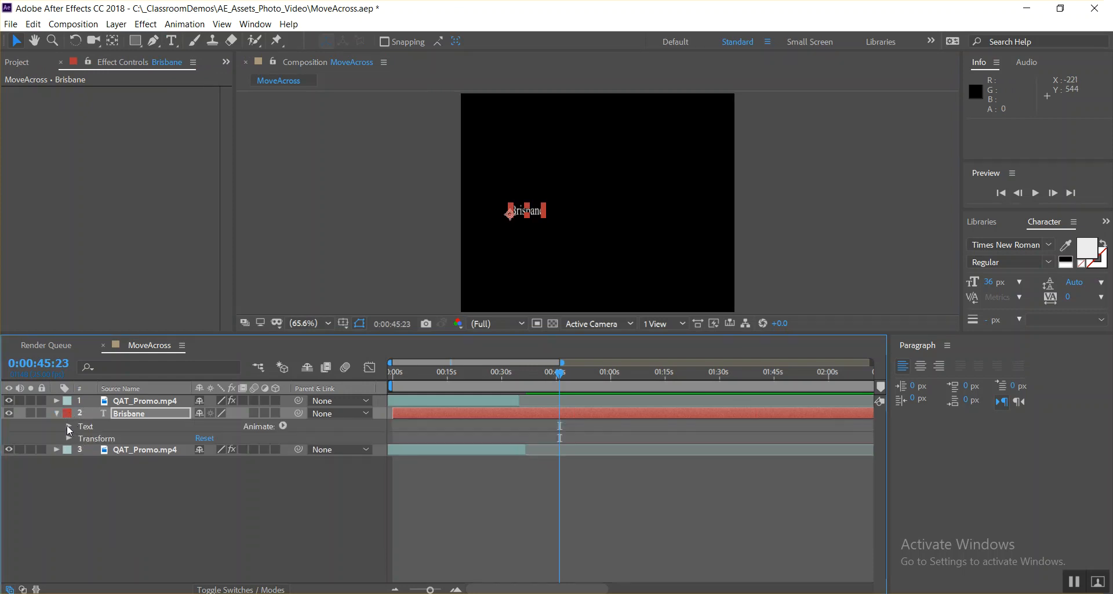
pyautogui.click(68, 427)
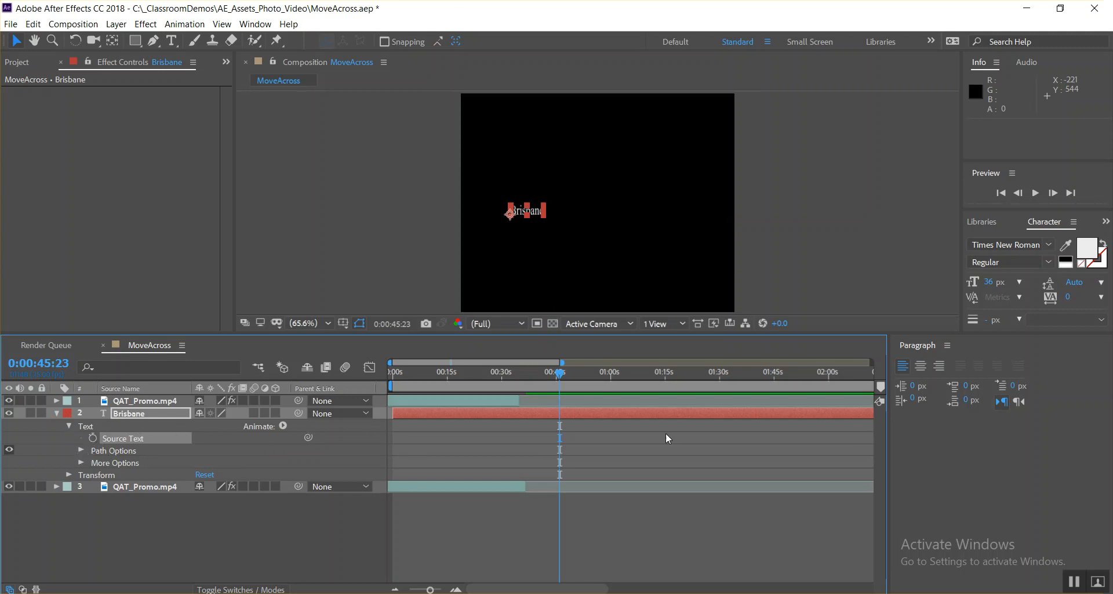
# Set the Brisbane text's font size to 149 px and move it to about 157, 355 in the frame
pyautogui.moveTo(993, 282); pyautogui.dragTo(1062, 277)
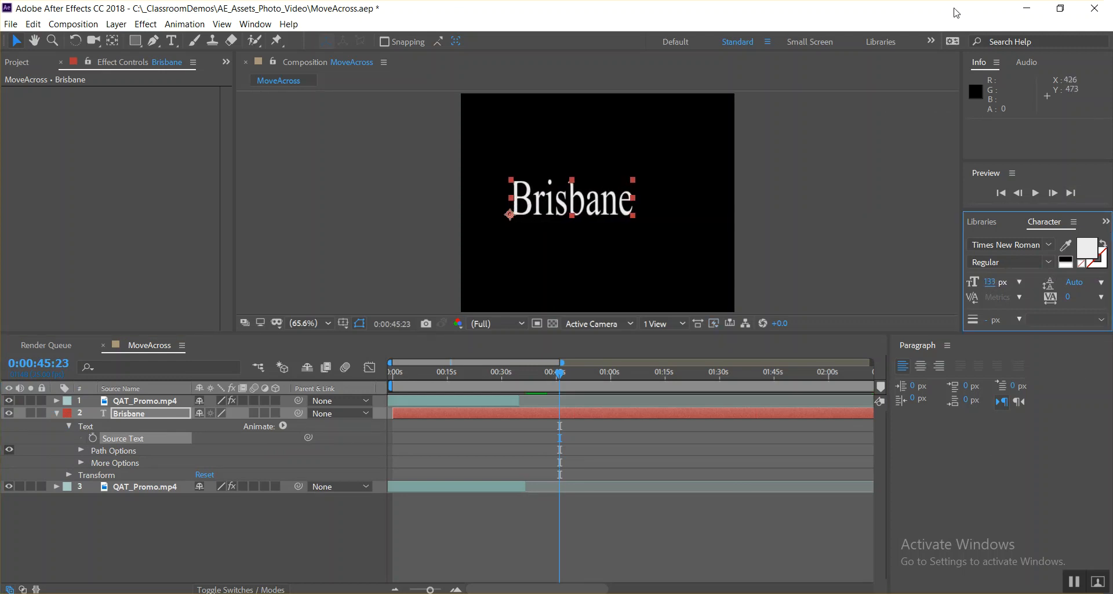
pyautogui.moveTo(992, 283); pyautogui.dragTo(1003, 282)
pyautogui.moveTo(586, 209); pyautogui.dragTo(592, 218)
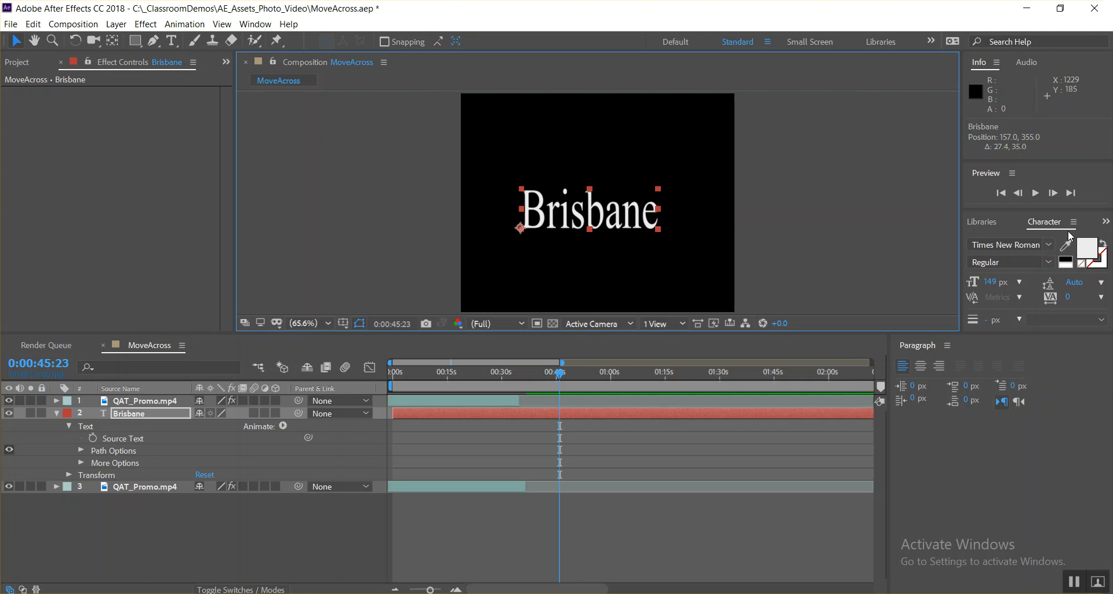
# Find the text presets with the search term "text" and apply the Insert Text animation preset to the Brisbane layer
pyautogui.click(1106, 221)
pyautogui.click(1073, 239)
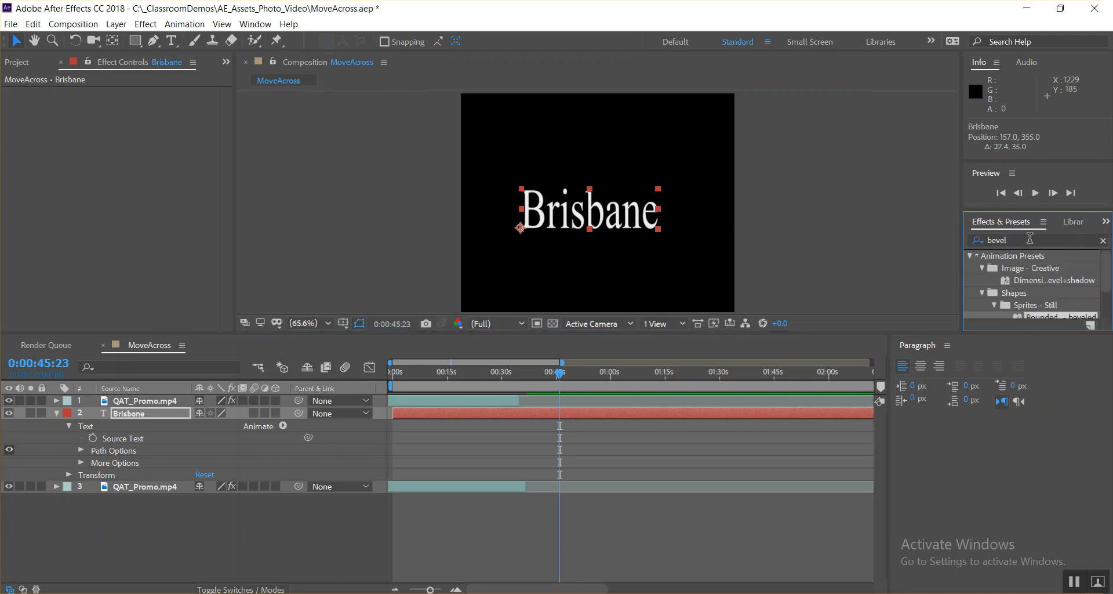
pyautogui.click(970, 239)
pyautogui.write('text')
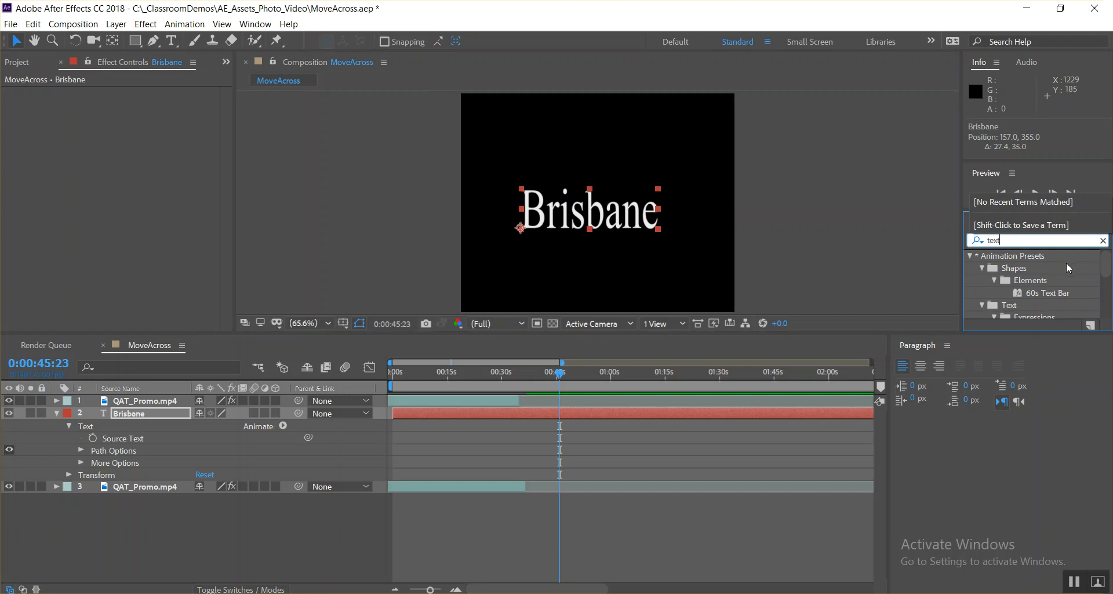
pyautogui.scroll(-2, 1058, 295)
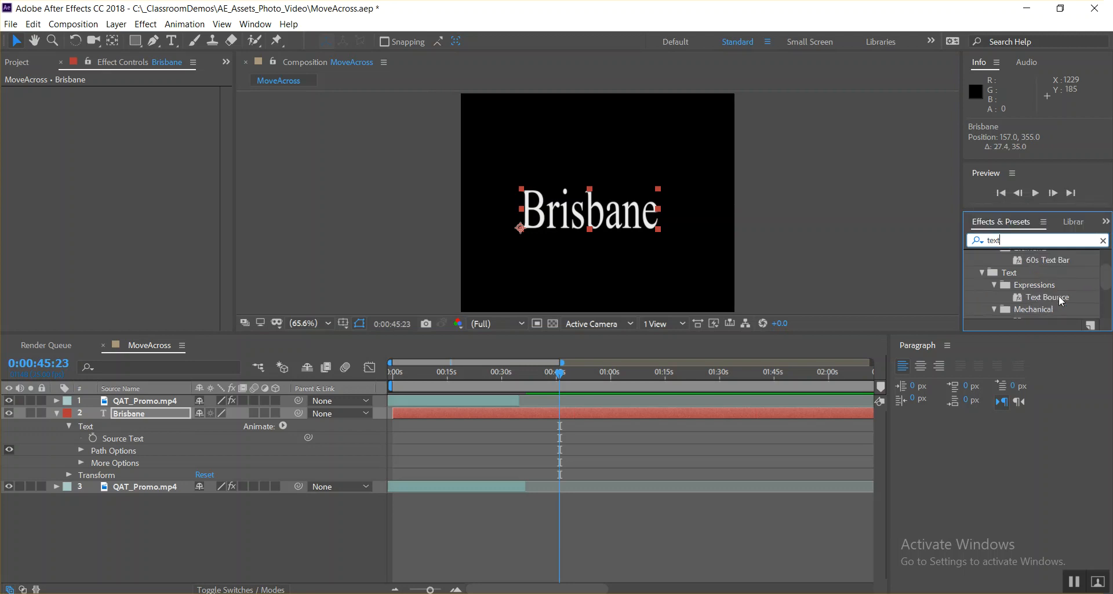
pyautogui.scroll(-2, 1059, 294)
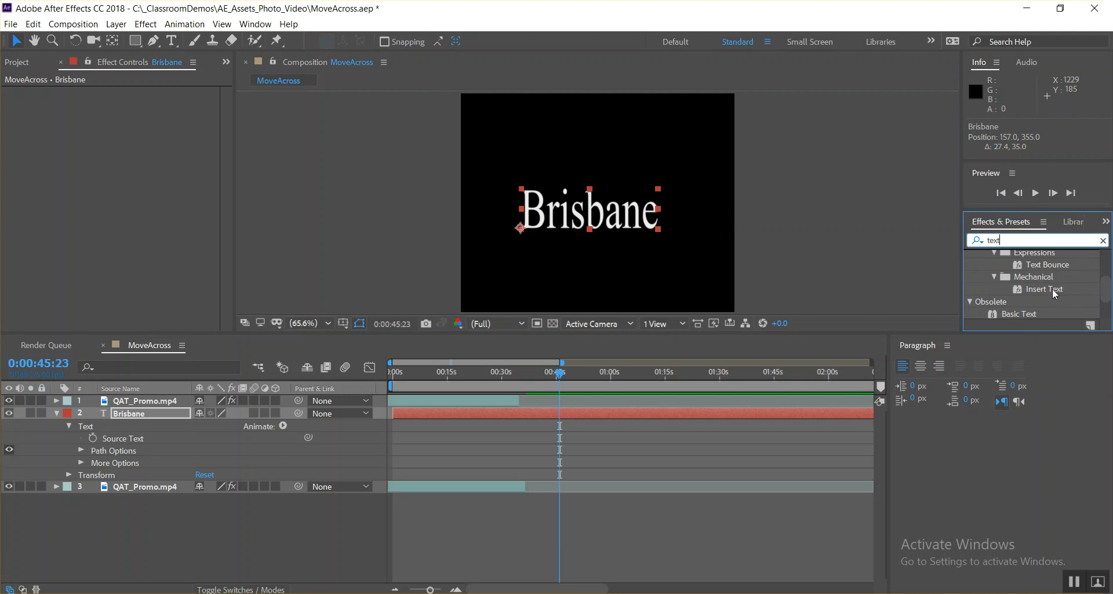
pyautogui.scroll(-2, 1054, 295)
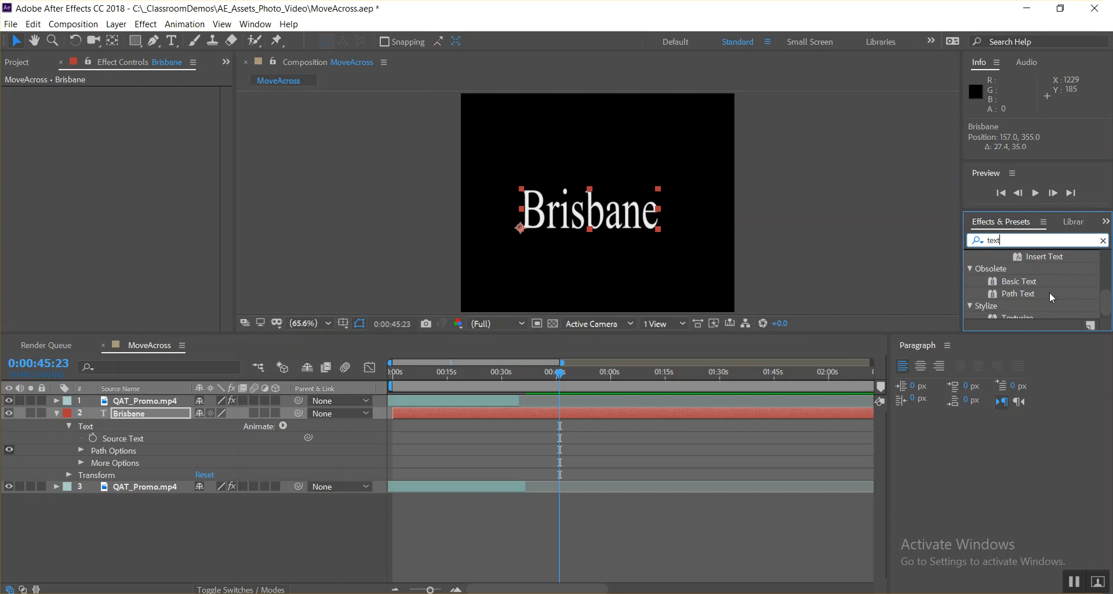
pyautogui.scroll(-1, 1050, 298)
pyautogui.scroll(3, 1050, 294)
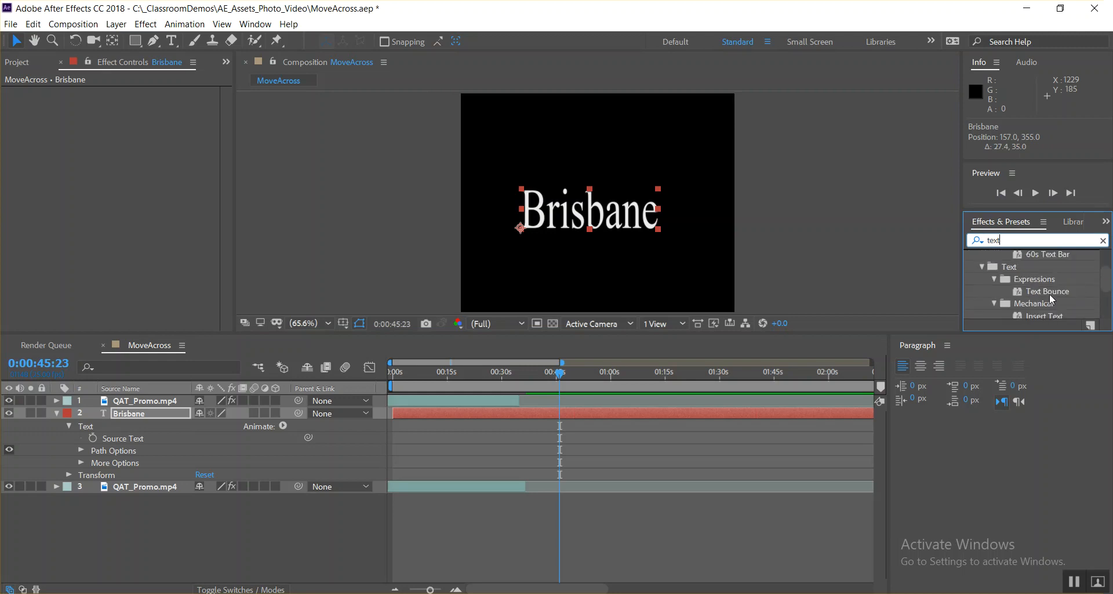
pyautogui.scroll(2, 1050, 293)
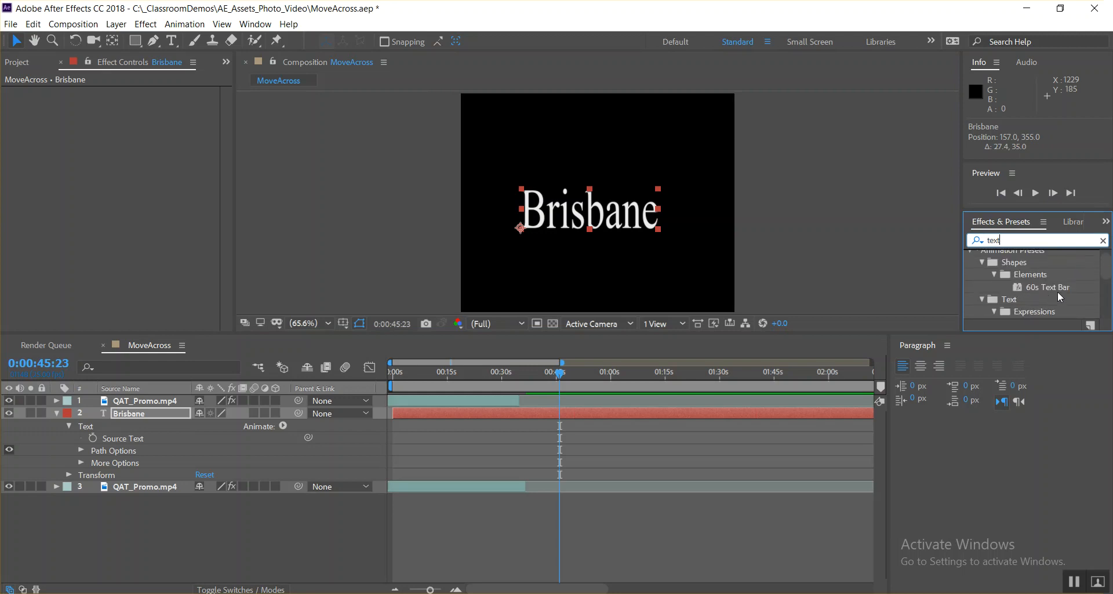
pyautogui.scroll(-2, 1058, 297)
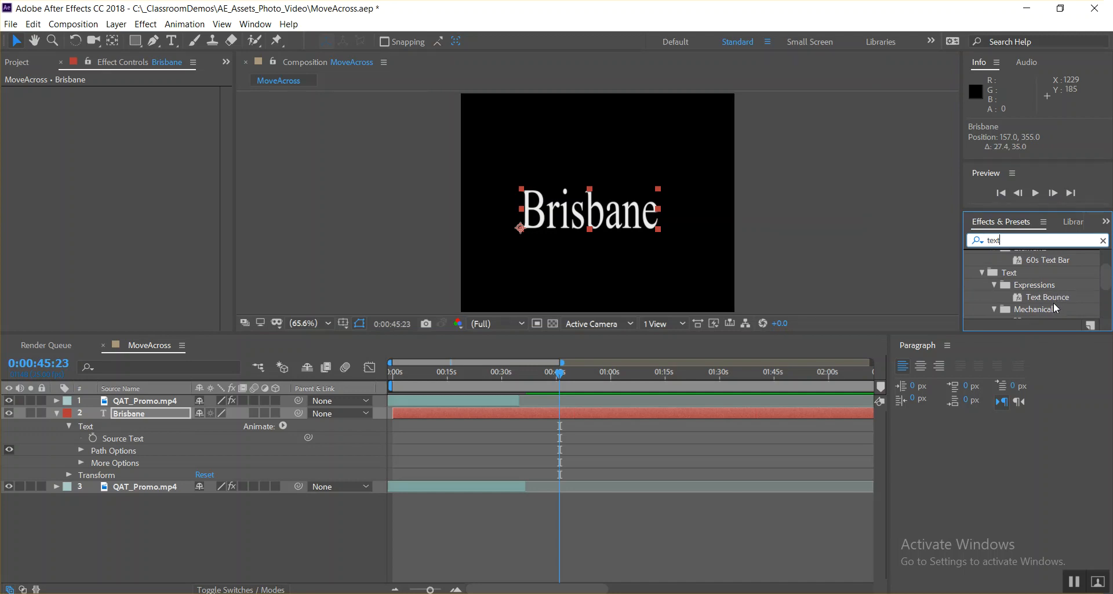
pyautogui.scroll(-2, 1054, 303)
pyautogui.doubleClick(1047, 289)
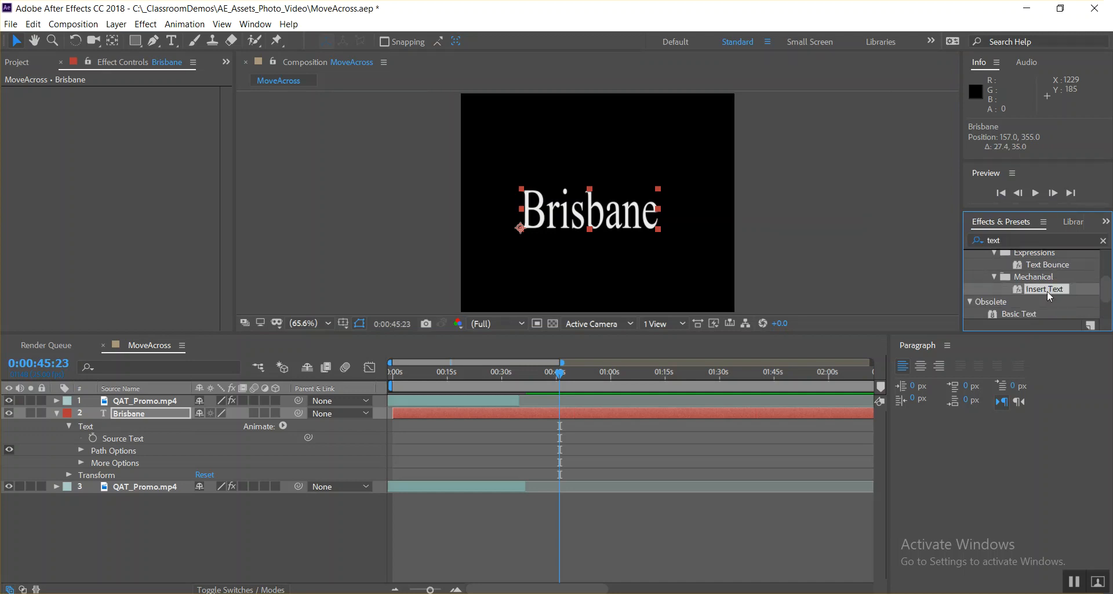
# Delete the Type On (Opacity) and Slide Text animators from the Brisbane layer
pyautogui.moveTo(561, 380)
pyautogui.mouseDown()
pyautogui.moveTo(381, 367)
pyautogui.moveTo(639, 385)
pyautogui.moveTo(517, 371)
pyautogui.moveTo(555, 375)
pyautogui.mouseUp()
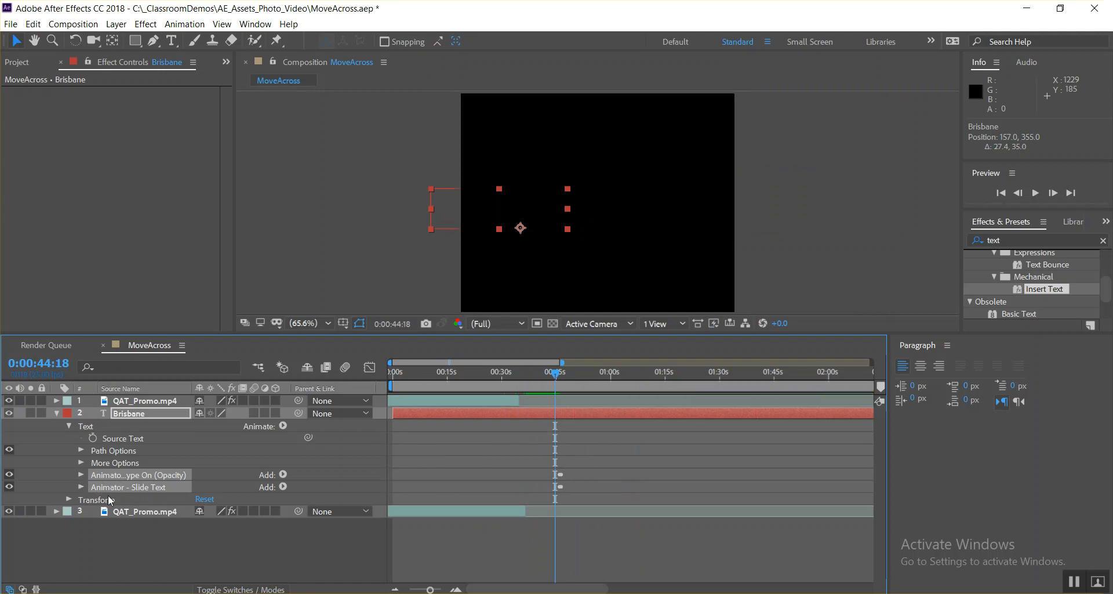
pyautogui.click(127, 544)
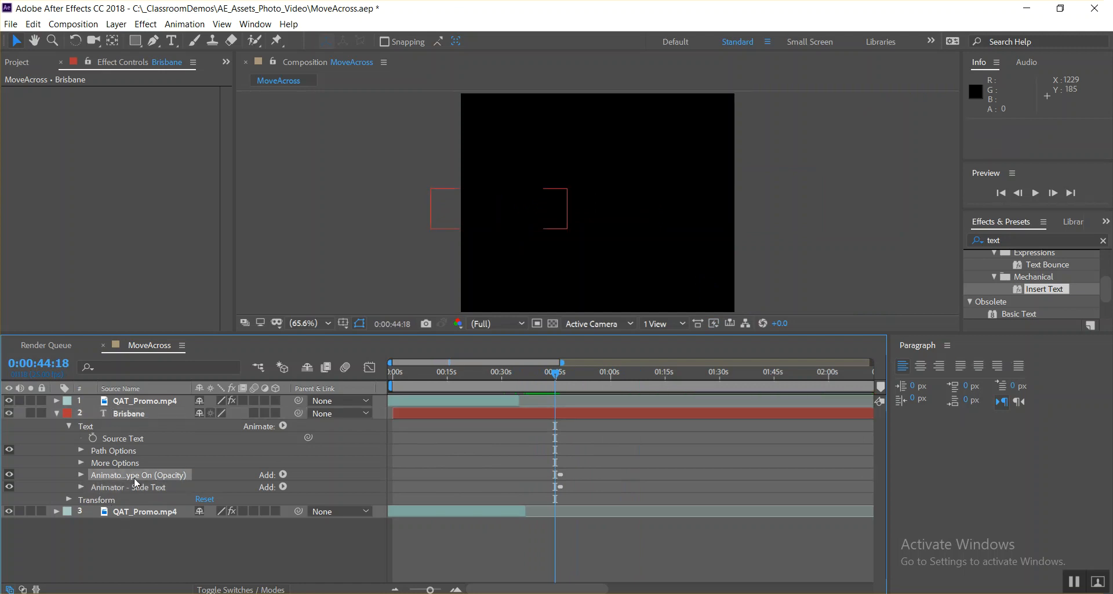
pyautogui.click(135, 476)
pyautogui.press('Delete')
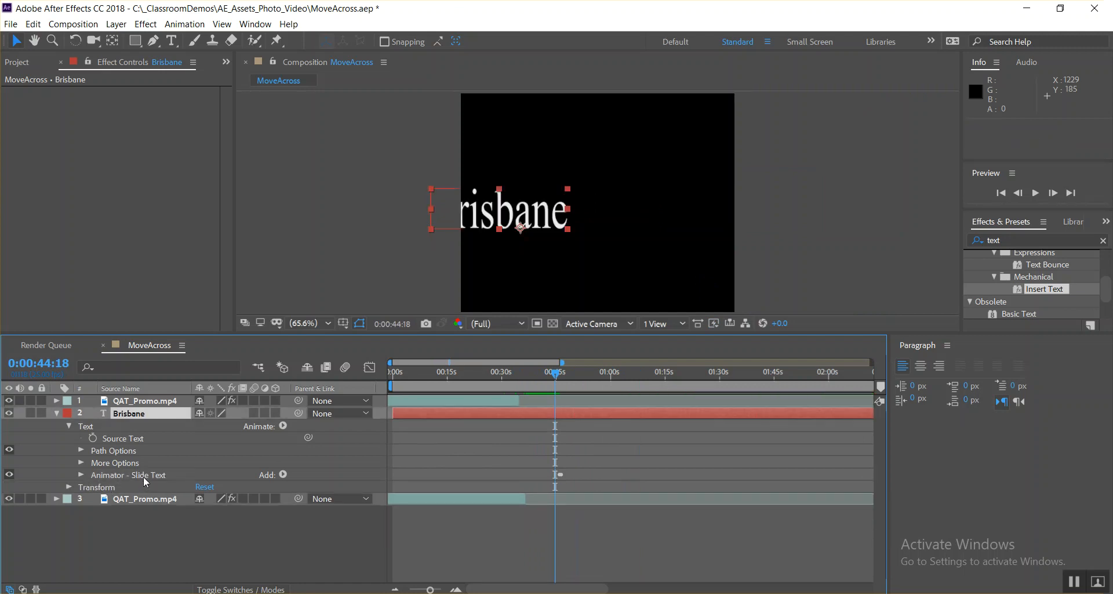
pyautogui.moveTo(565, 376); pyautogui.dragTo(450, 377)
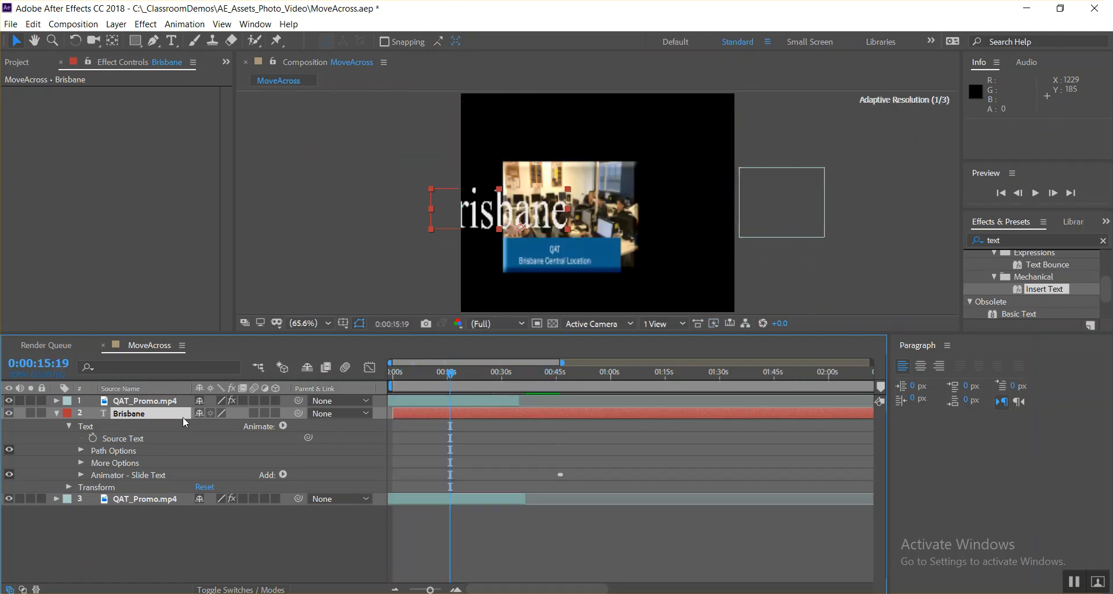
pyautogui.click(122, 476)
pyautogui.press('Delete')
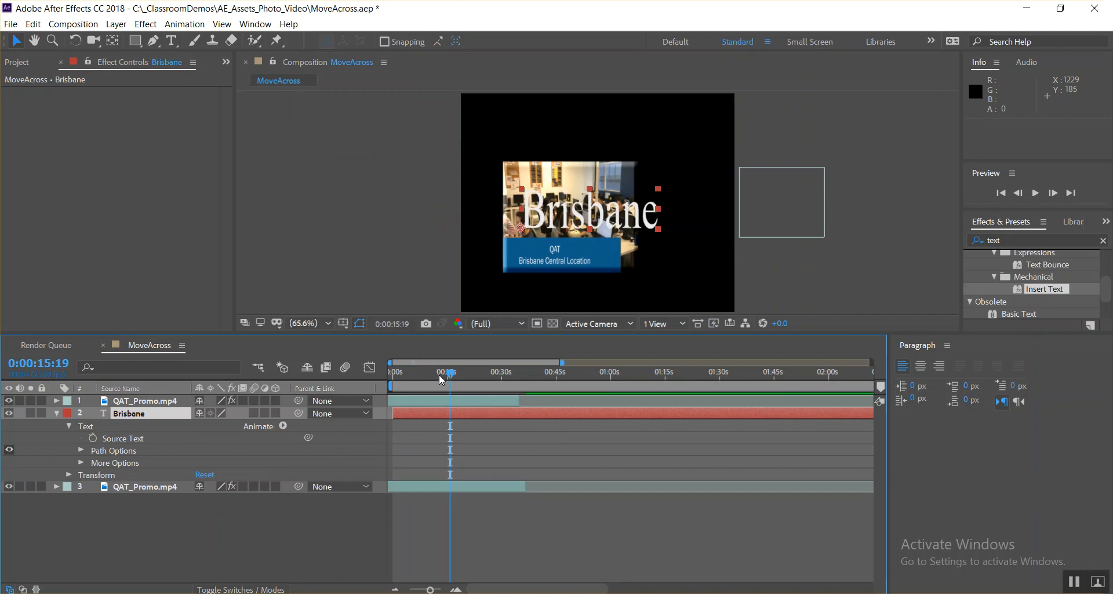
# Move the Brisbane text to about 183, 127 near the frame's upper edge and add a Position keyframe at 0:00:29:14
pyautogui.moveTo(452, 378); pyautogui.dragTo(487, 378)
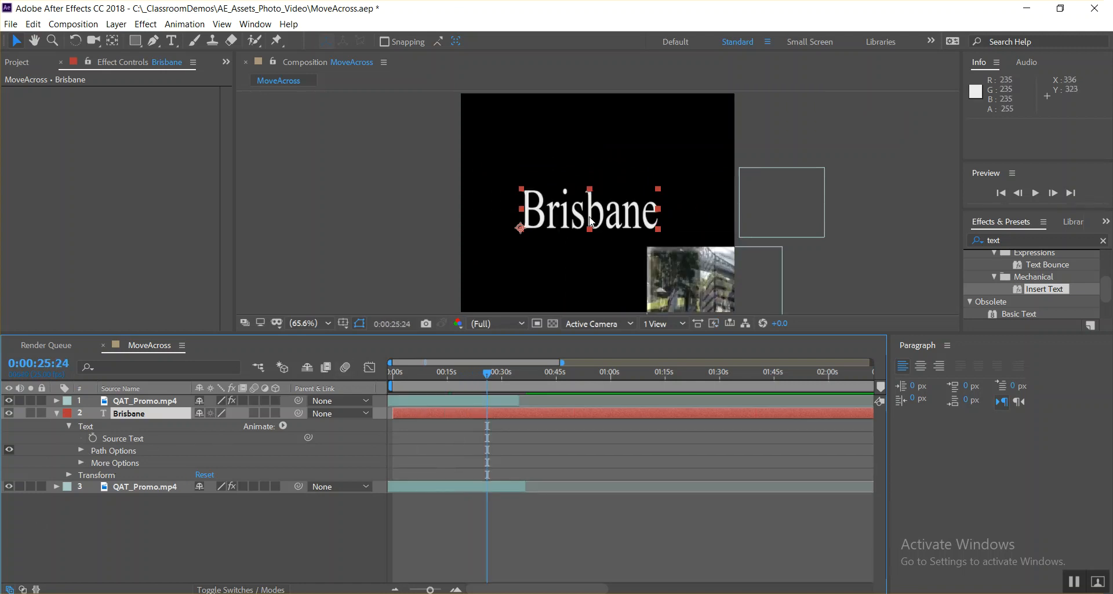
pyautogui.moveTo(590, 199); pyautogui.dragTo(600, 131)
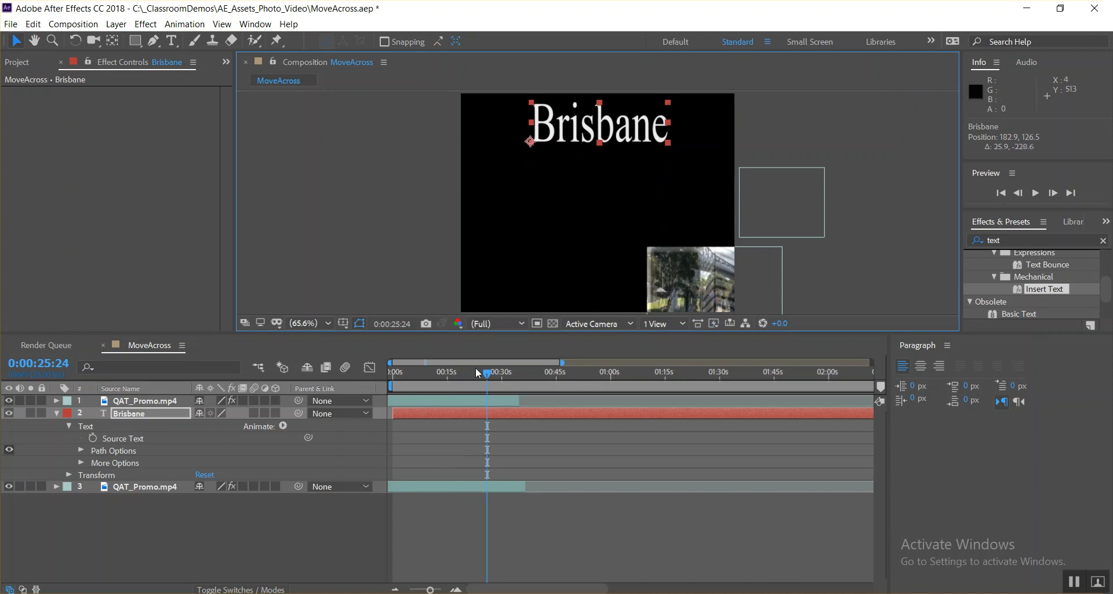
pyautogui.moveTo(487, 375); pyautogui.dragTo(501, 377)
pyautogui.click(69, 475)
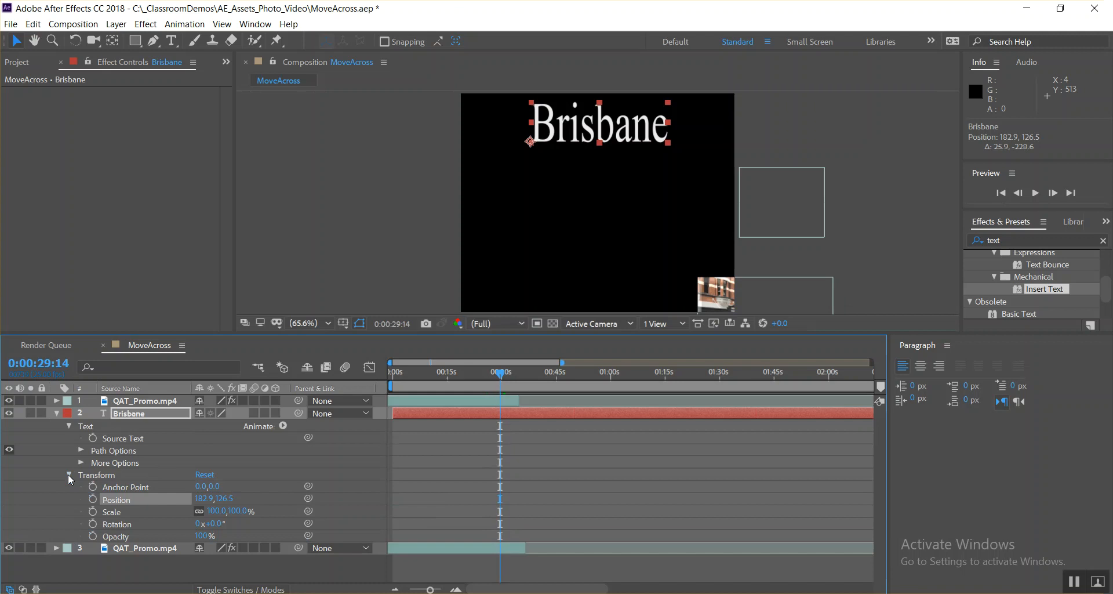
pyautogui.click(93, 498)
# Keyframe the Brisbane text outside the frame's right edge at about 769.5, 126.5 at 0:00:24:14, and scrub through its slide-in
pyautogui.moveTo(502, 376); pyautogui.dragTo(328, 372)
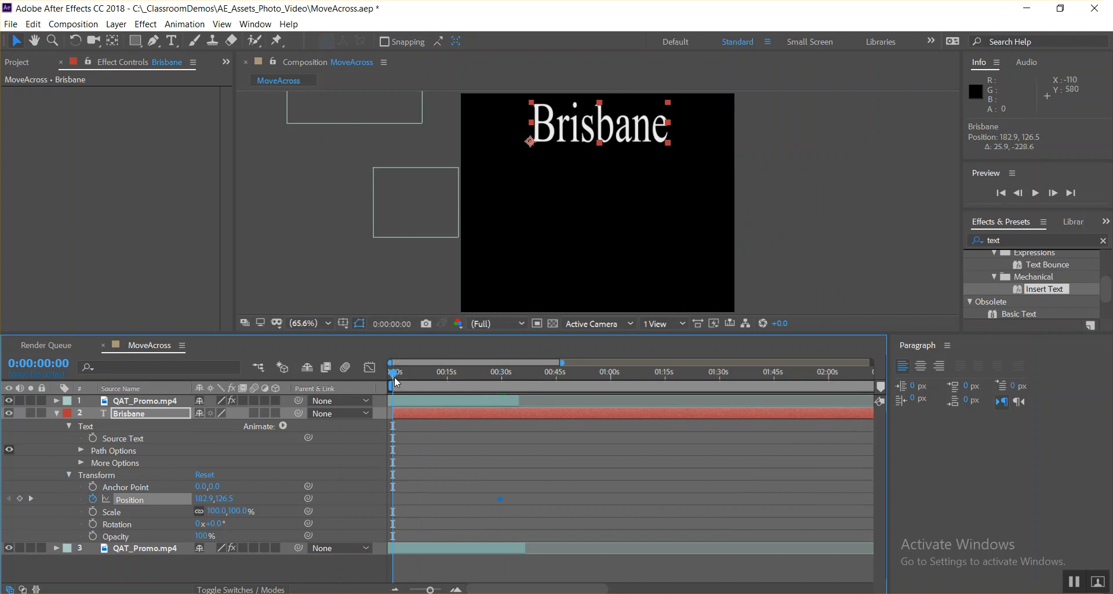
pyautogui.moveTo(399, 377); pyautogui.dragTo(483, 379)
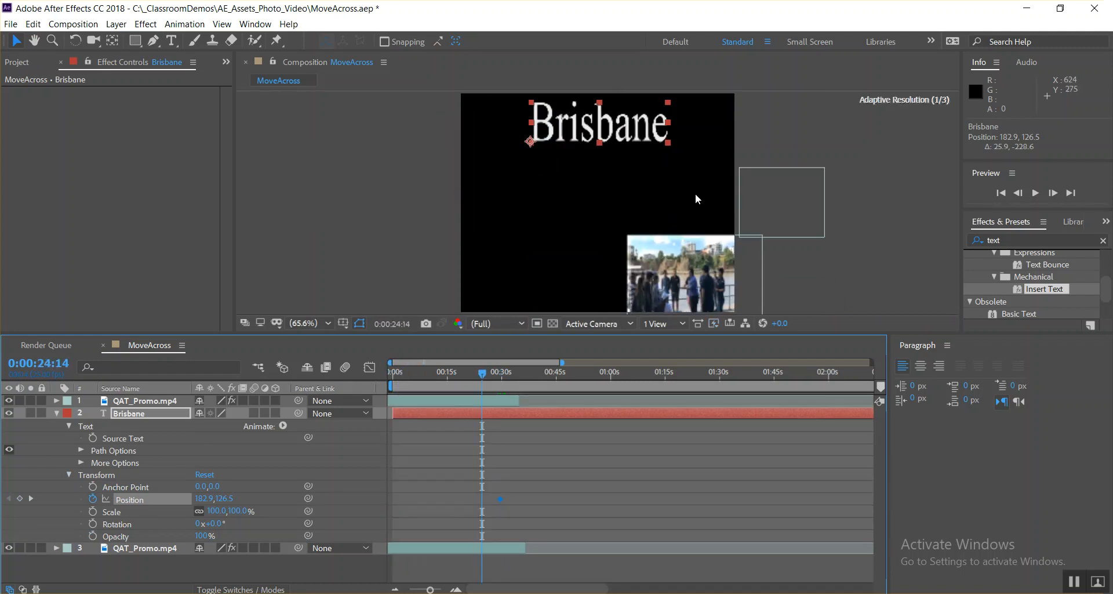
pyautogui.moveTo(616, 132); pyautogui.dragTo(839, 132)
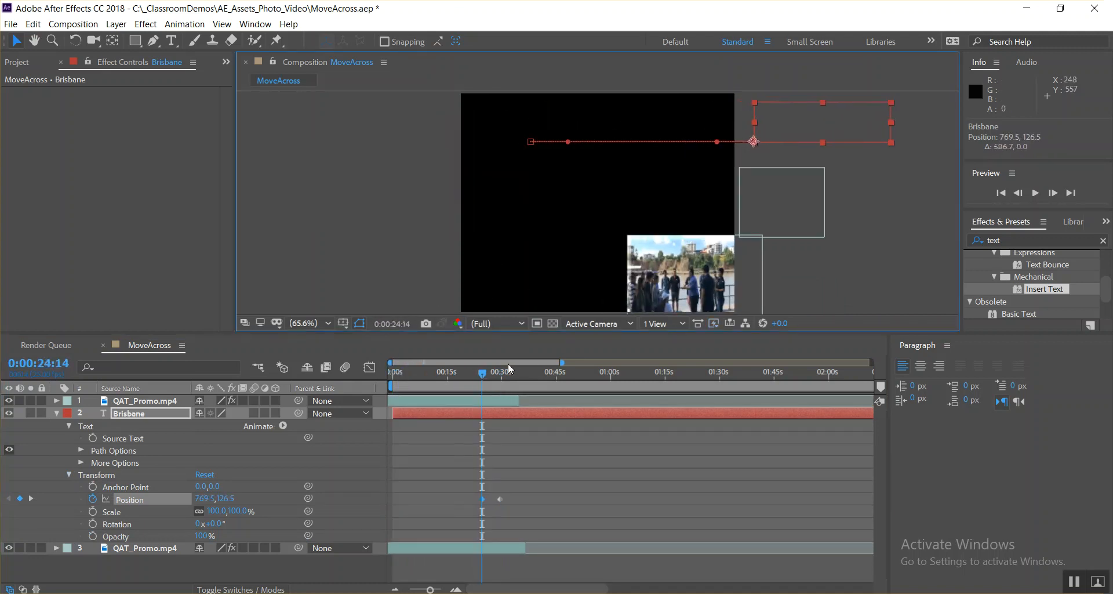
pyautogui.click(392, 376)
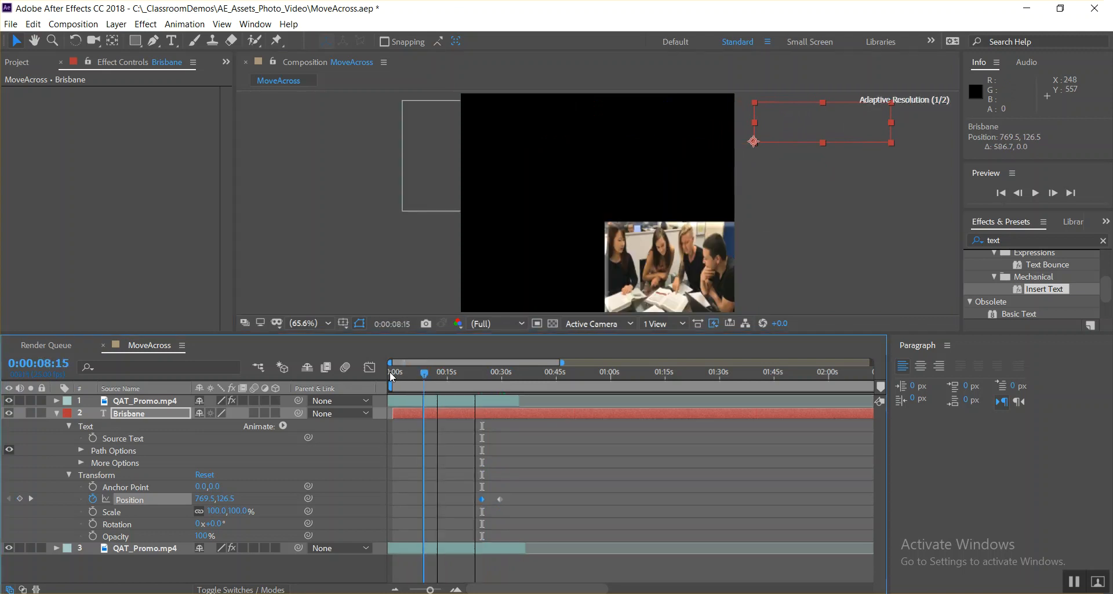
pyautogui.moveTo(393, 376); pyautogui.dragTo(504, 399)
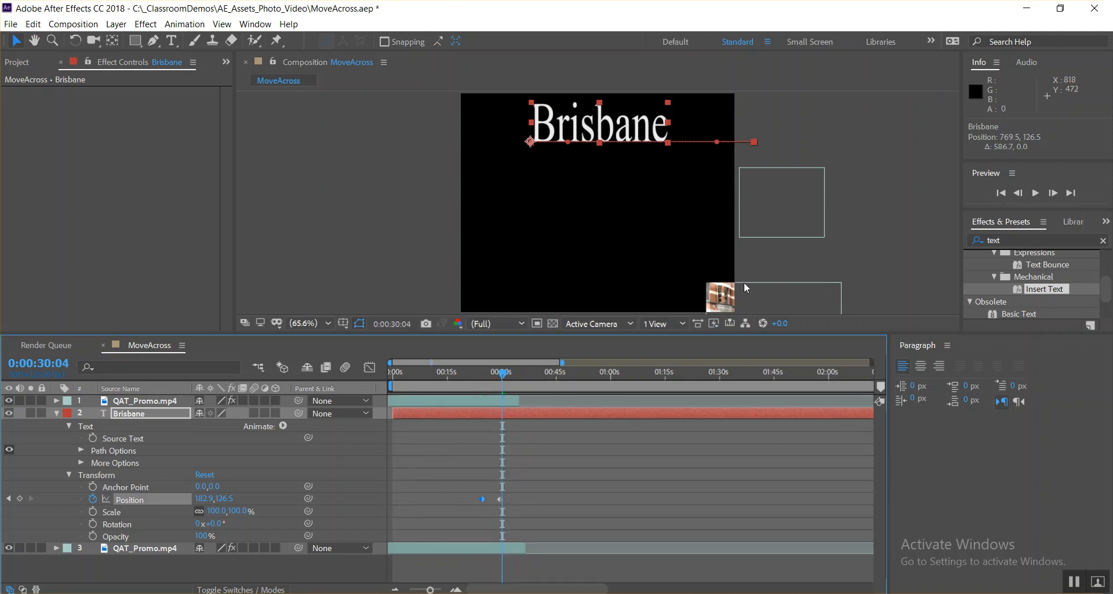
# Move the lower QAT_Promo.mp4 layer out of the frame to about 932, 677 at 0:00:30:04 and return to the composition start
pyautogui.click(765, 306)
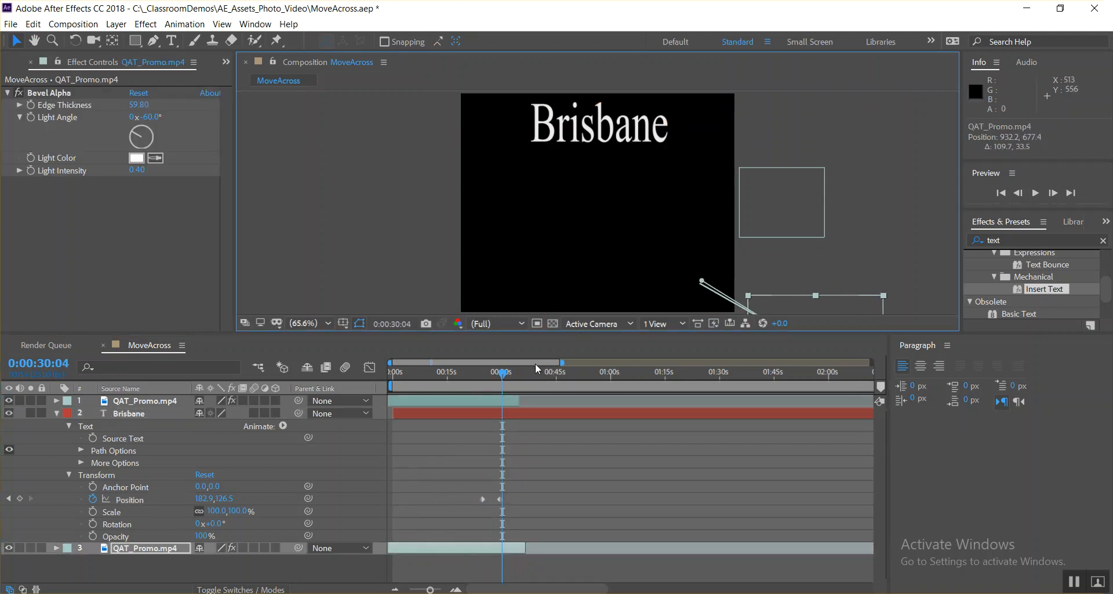
pyautogui.click(323, 353)
pyautogui.press('Home')
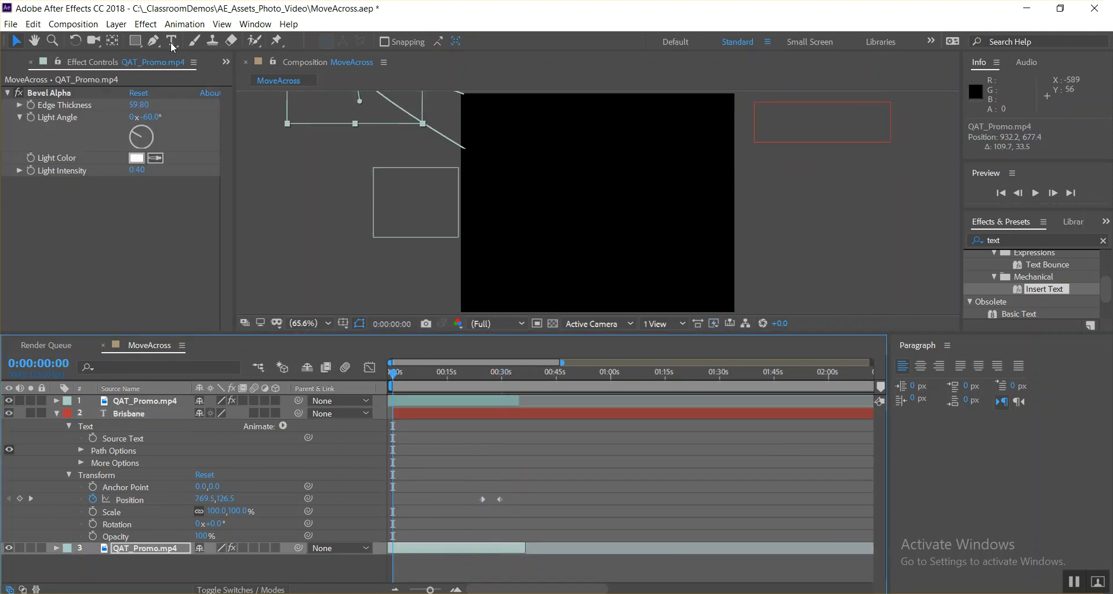
# Set the MoveAcross composition's duration to 0:00:30:00
pyautogui.click(81, 25)
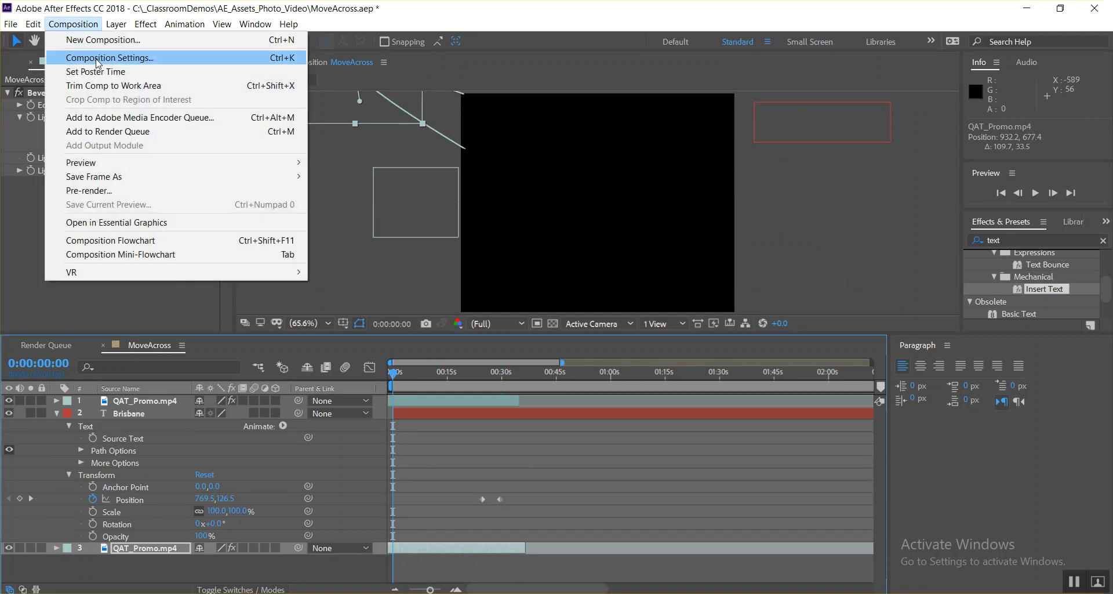
pyautogui.click(111, 57)
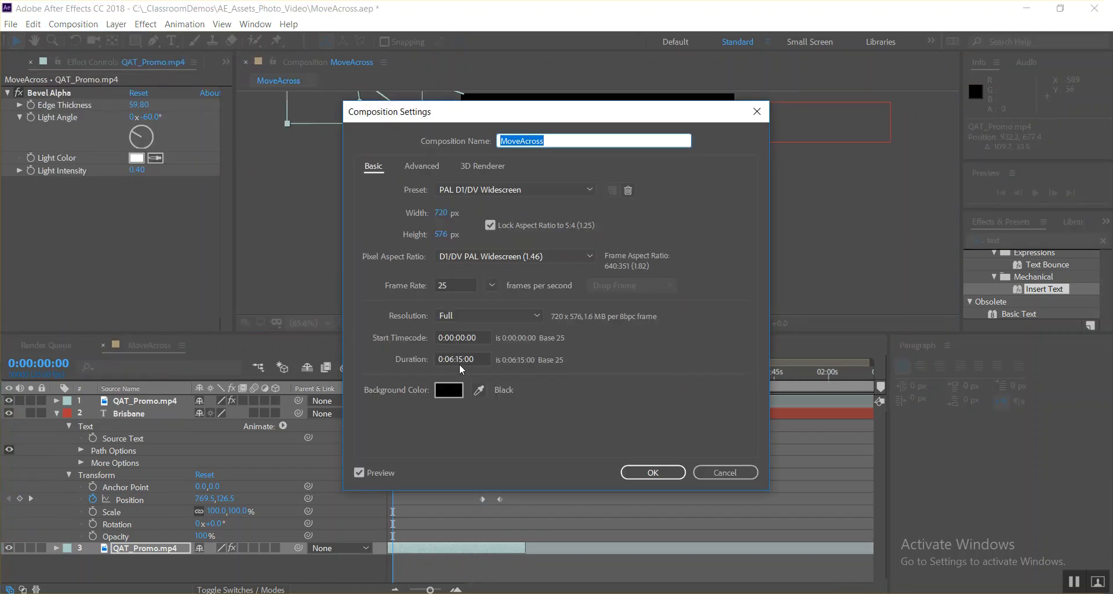
pyautogui.click(455, 359)
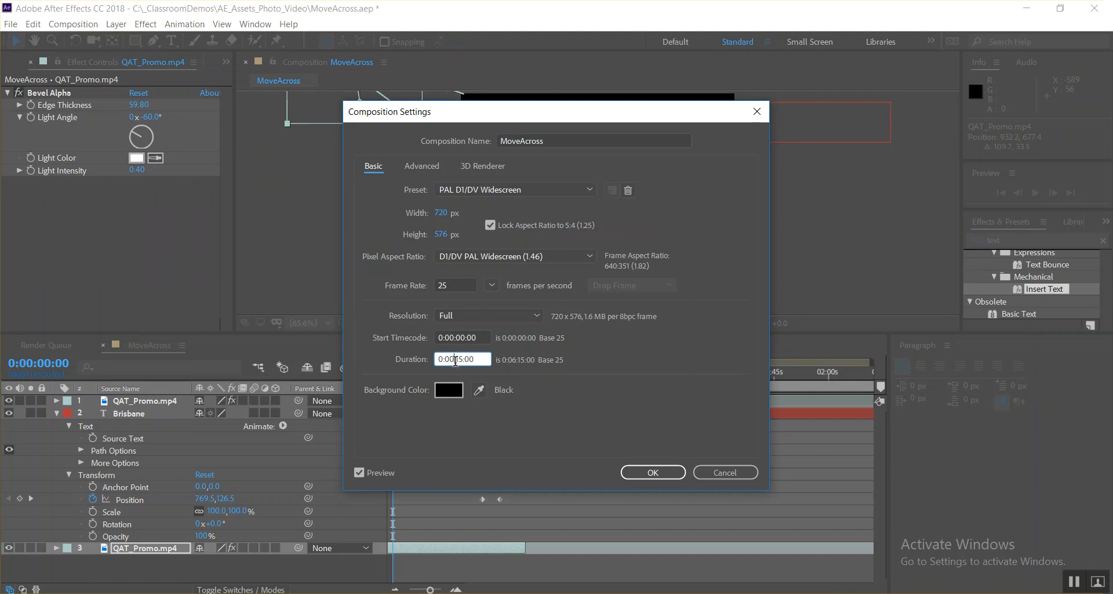
pyautogui.write('30')
pyautogui.click(661, 472)
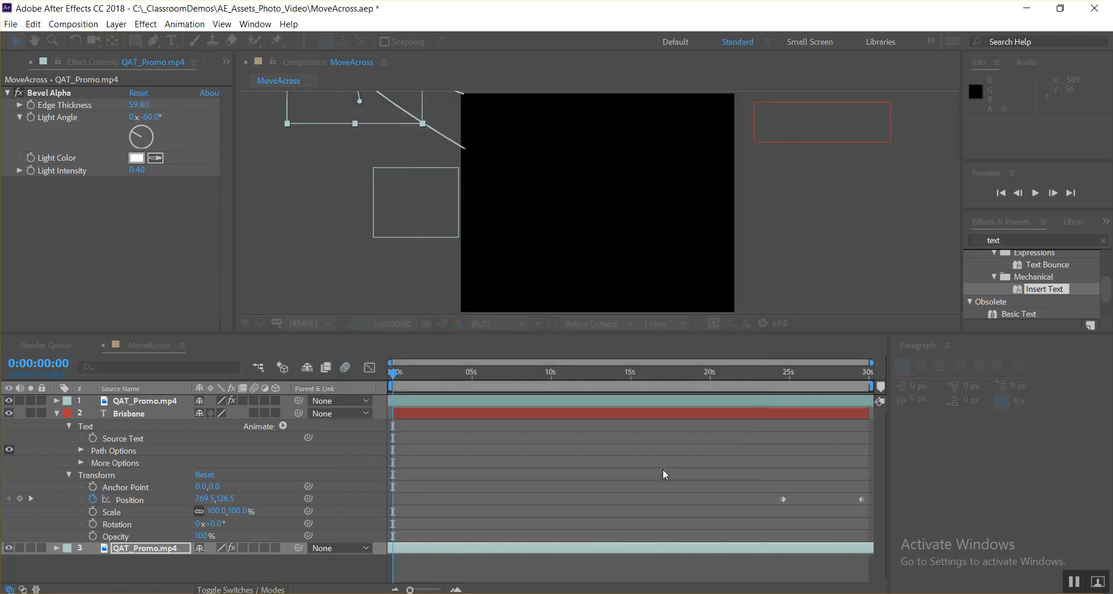
# Add MoveAcross to the render queue and check its render settings without changing them
pyautogui.click(10, 26)
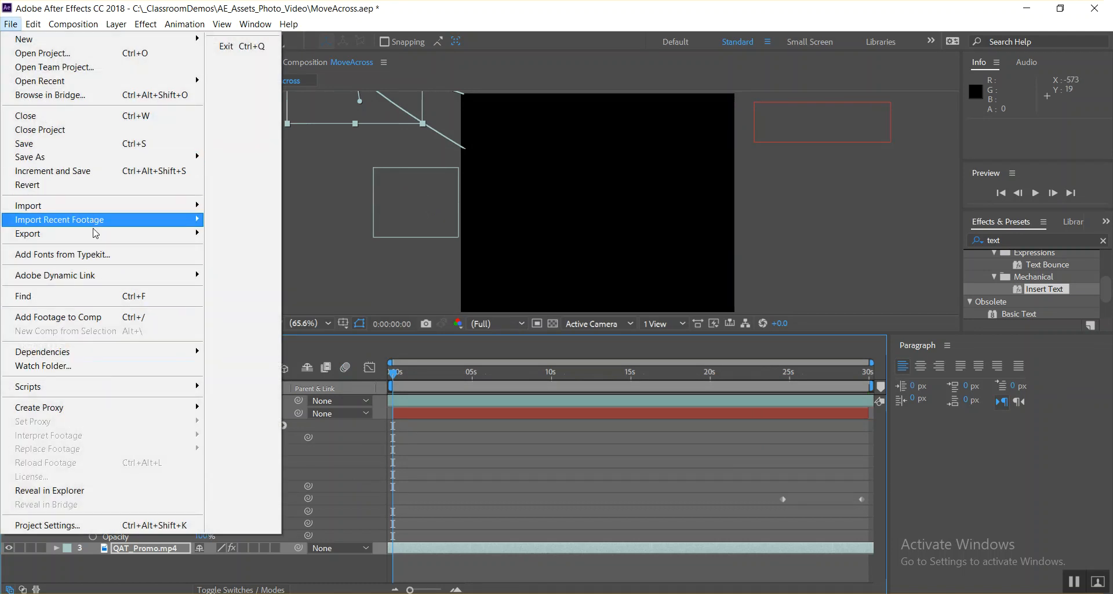
pyautogui.moveTo(95, 232)
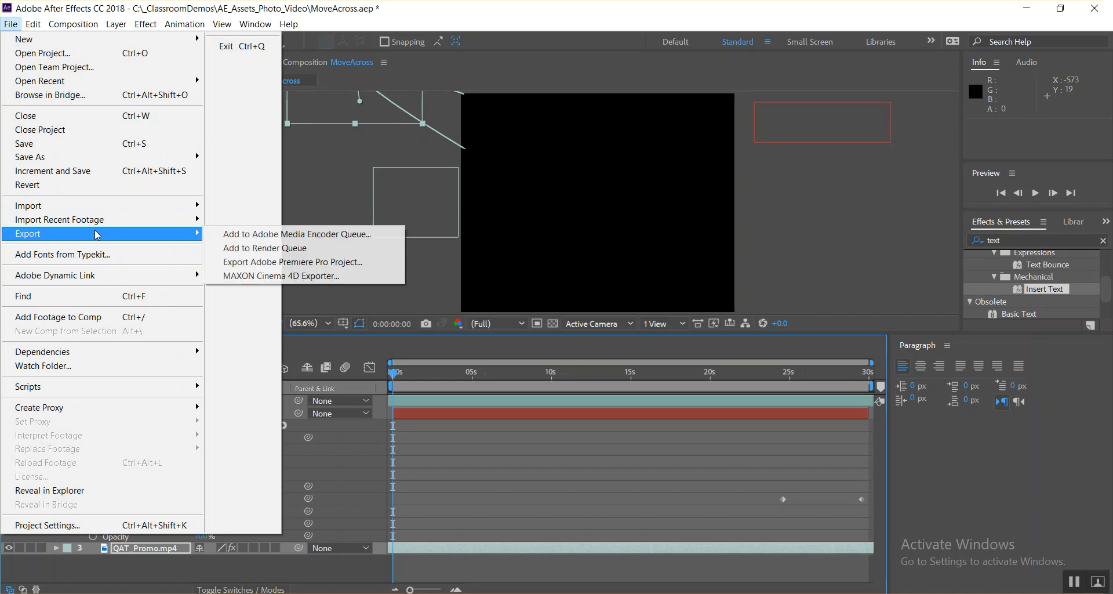
pyautogui.click(250, 248)
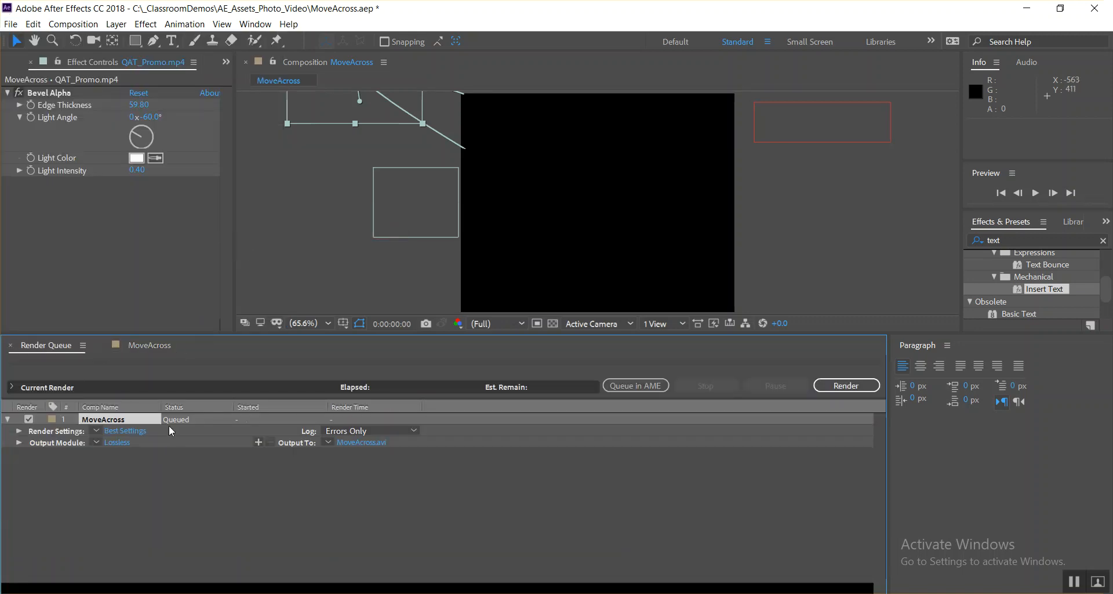
pyautogui.click(125, 431)
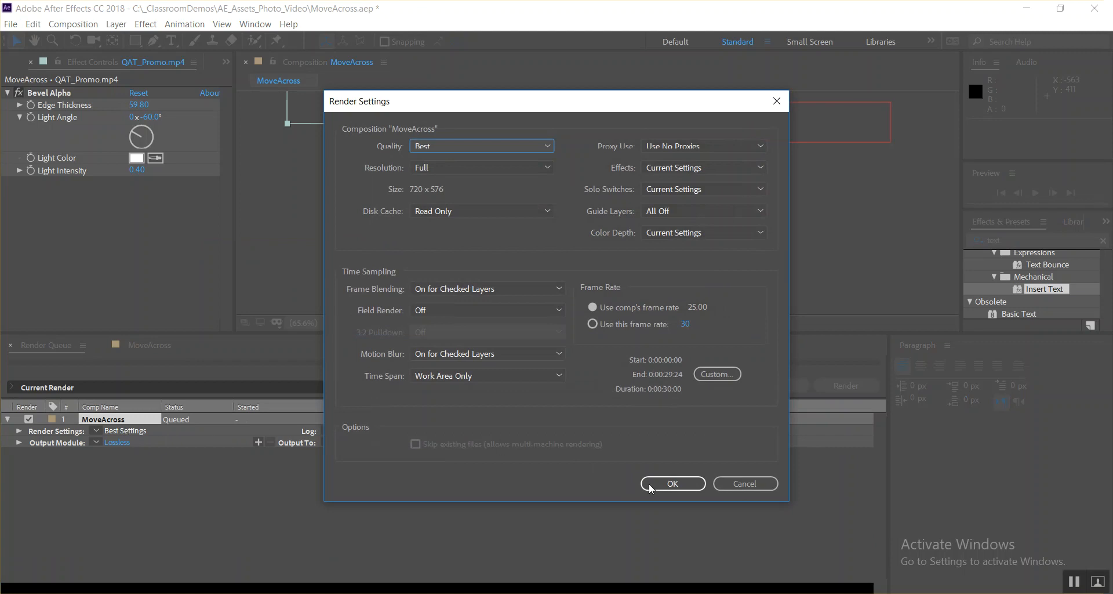
pyautogui.click(744, 484)
# Set the AVI output's video codec to DV PAL and start rendering MoveAcross.avi
pyautogui.click(118, 443)
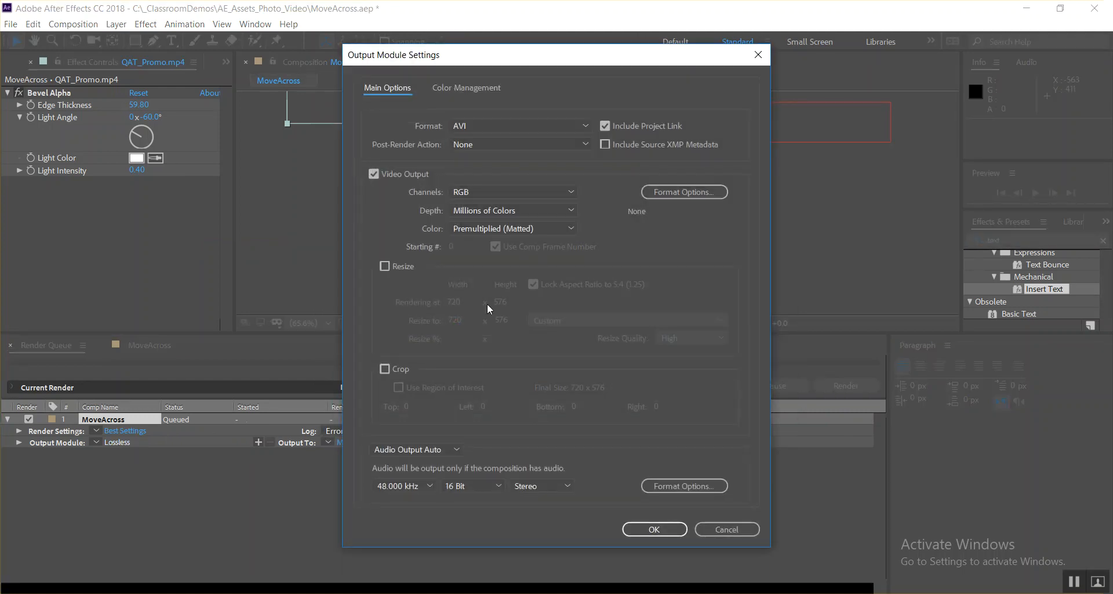
pyautogui.click(697, 191)
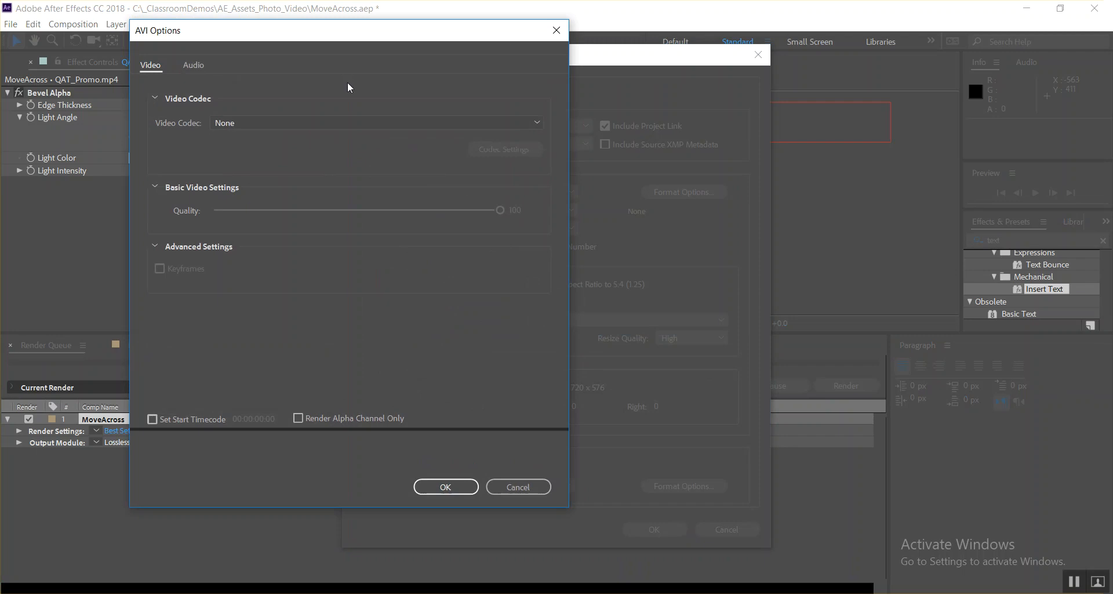
pyautogui.click(361, 122)
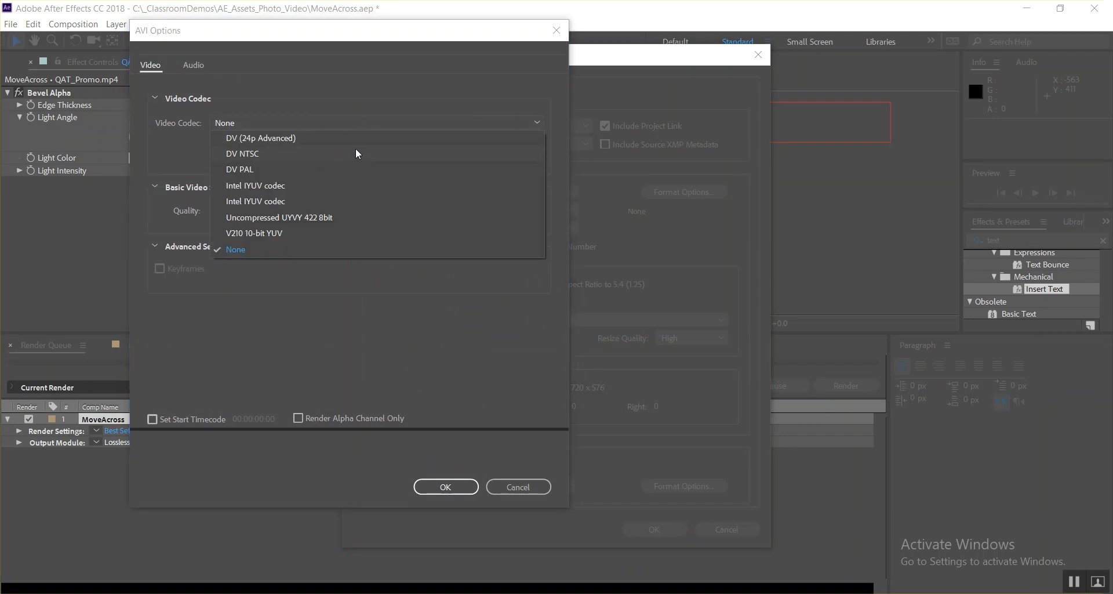
pyautogui.click(352, 168)
pyautogui.click(453, 491)
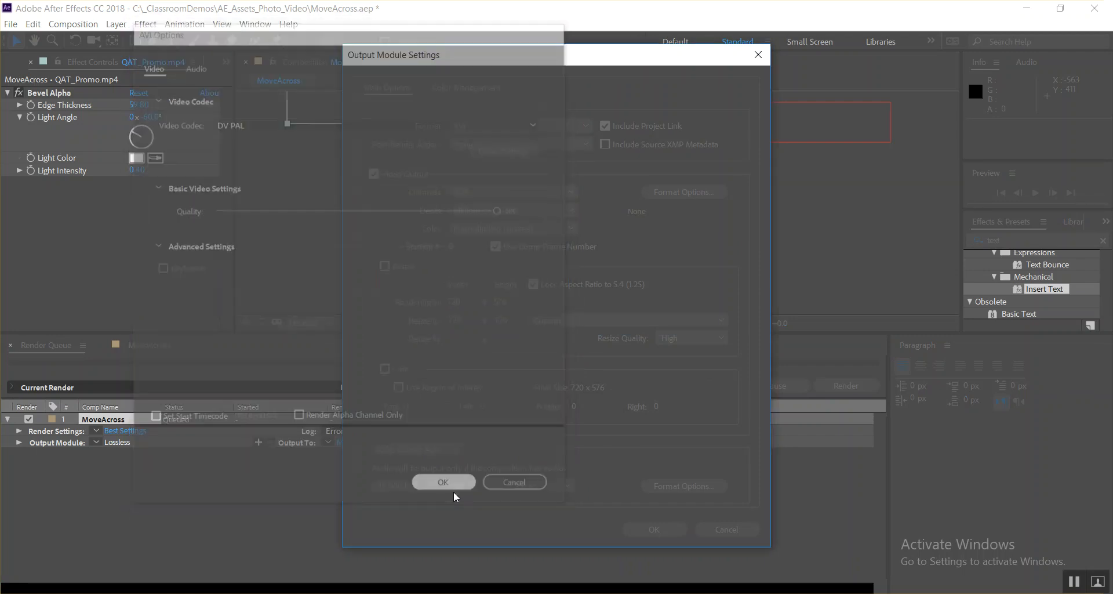
pyautogui.click(649, 529)
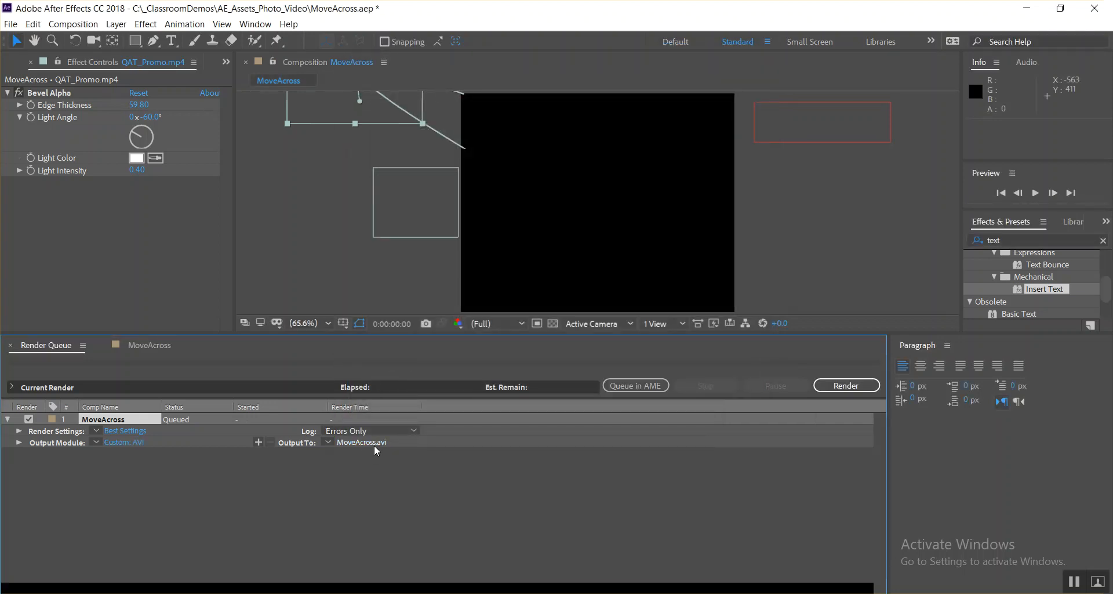
pyautogui.click(861, 389)
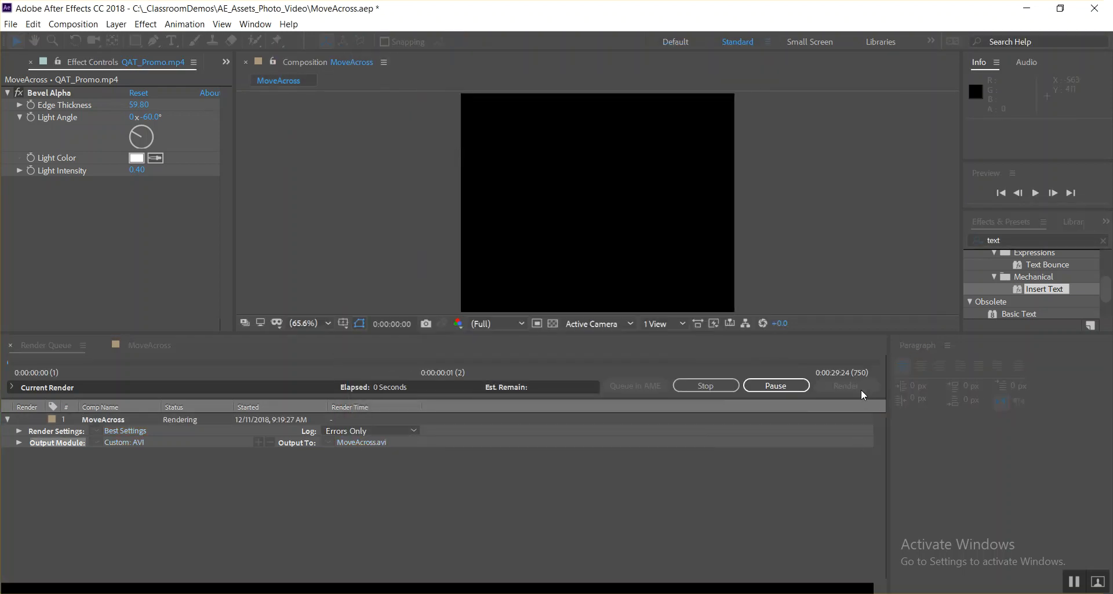